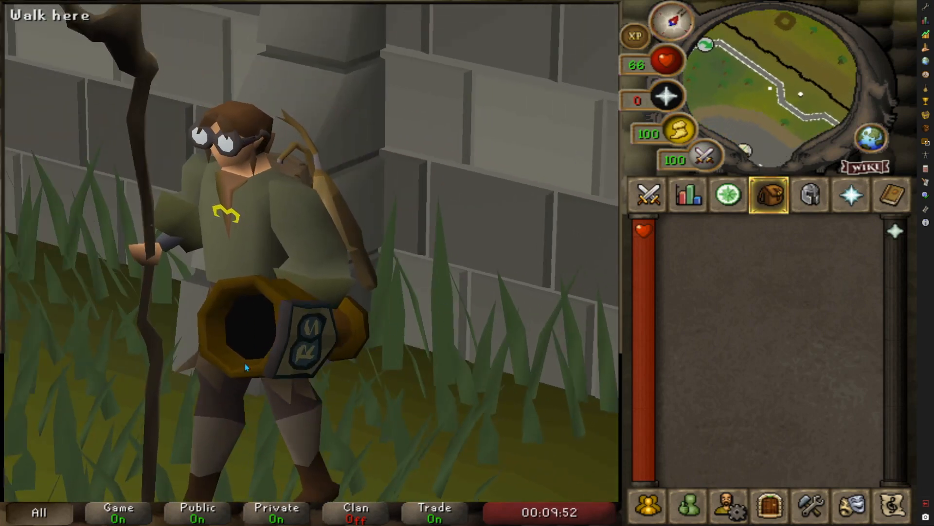
pyautogui.moveTo(471, 319); pyautogui.dragTo(349, 369)
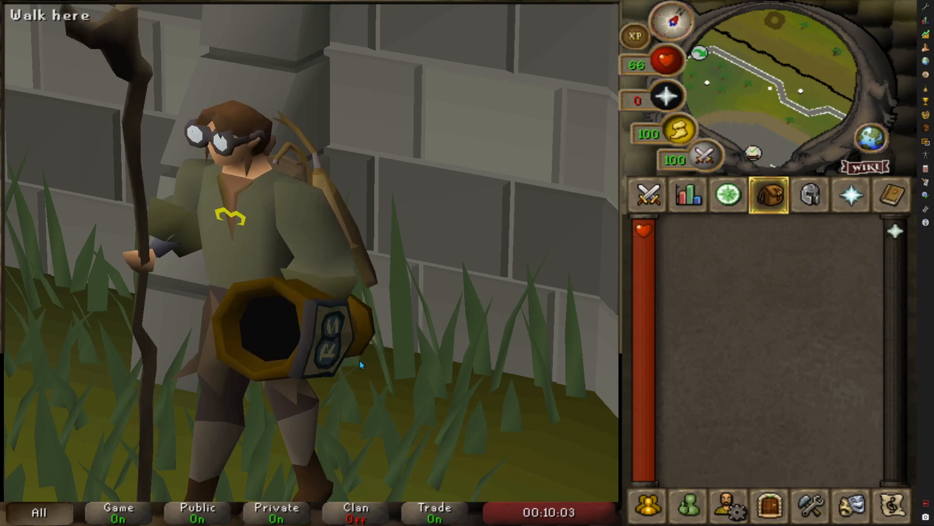
pyautogui.moveTo(535, 353); pyautogui.dragTo(769, 324)
pyautogui.moveTo(402, 343); pyautogui.dragTo(346, 305)
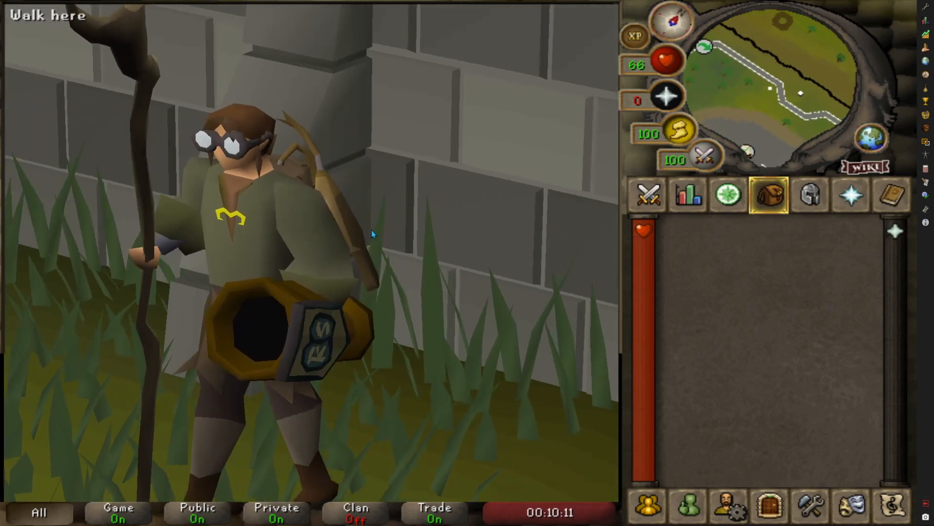
pyautogui.moveTo(367, 214); pyautogui.dragTo(350, 241)
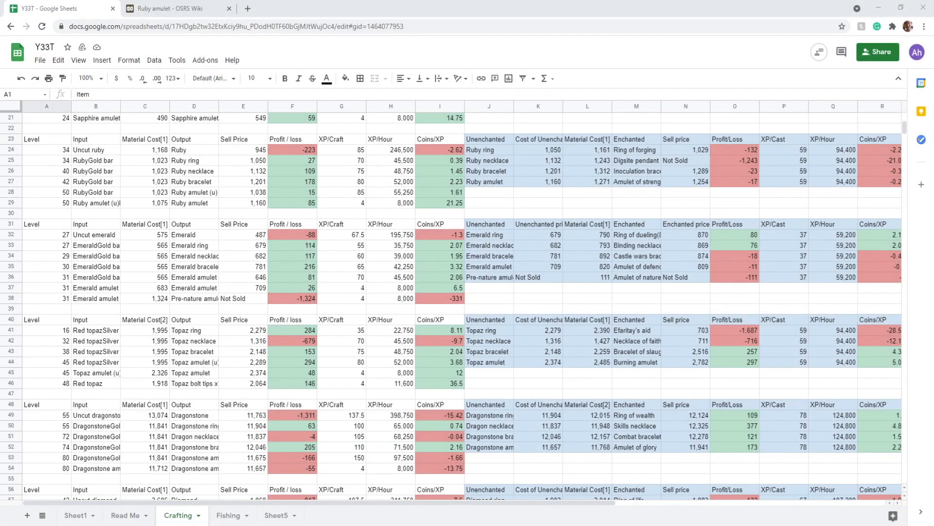
# Examine the ruby crafting table's headings, Profit / loss and Coins/XP columns, and the adjacent enchanting table in the Crafting sheet.
pyautogui.click(574, 288)
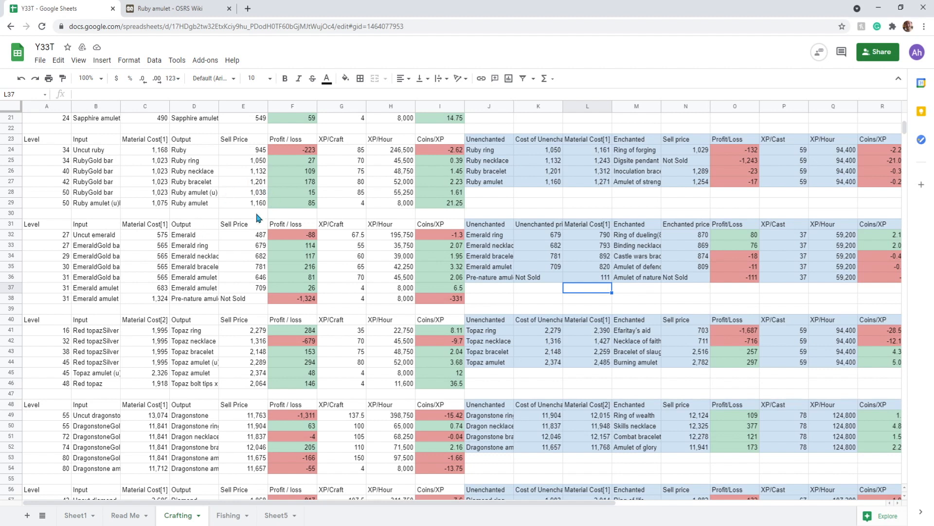
pyautogui.moveTo(49, 139); pyautogui.dragTo(431, 142)
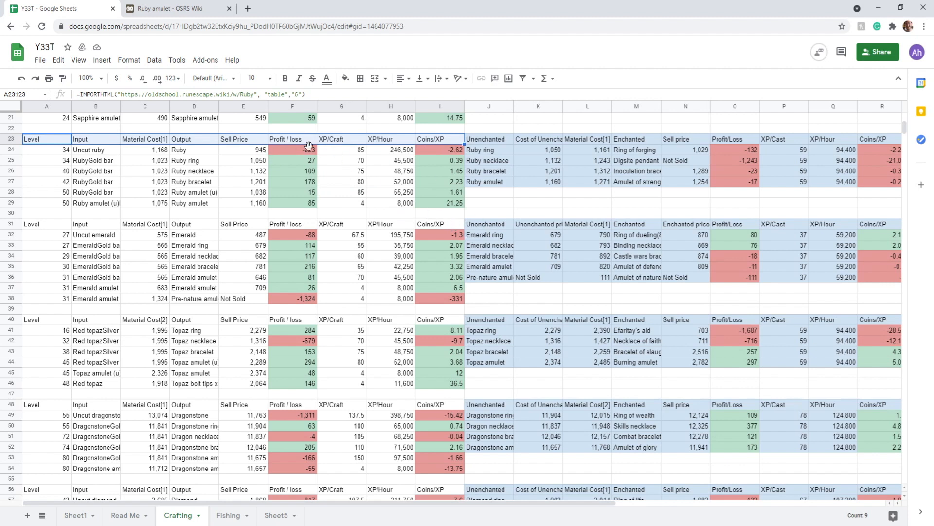
pyautogui.click(302, 151)
pyautogui.moveTo(302, 161); pyautogui.dragTo(303, 207)
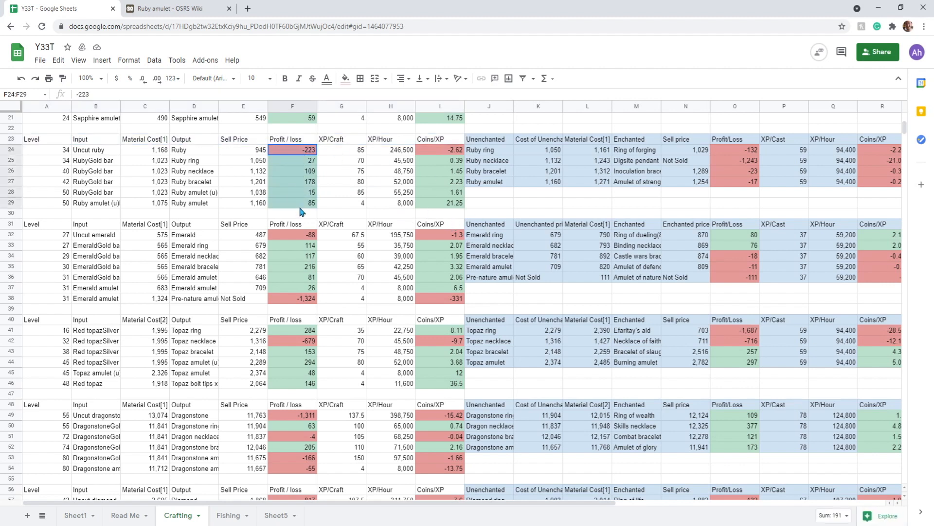
pyautogui.moveTo(432, 154); pyautogui.dragTo(440, 207)
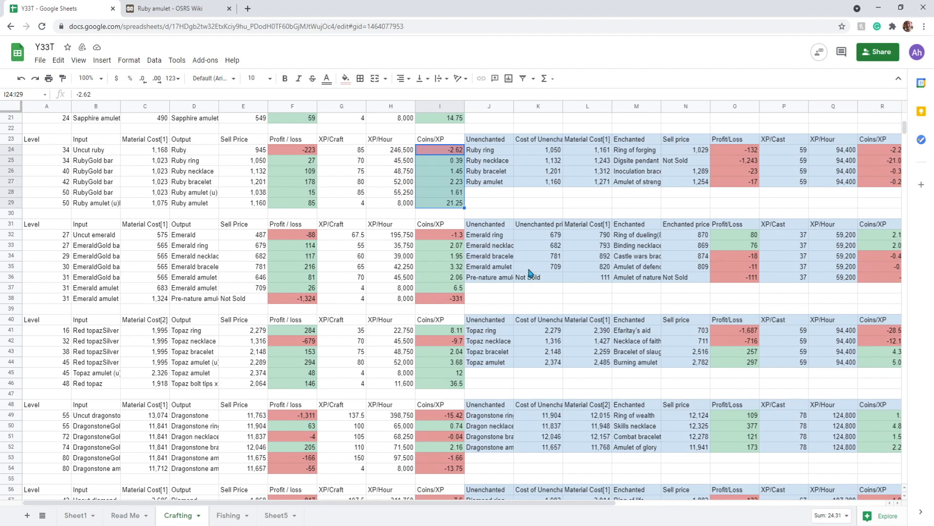
pyautogui.moveTo(495, 142); pyautogui.dragTo(876, 415)
pyautogui.click(486, 150)
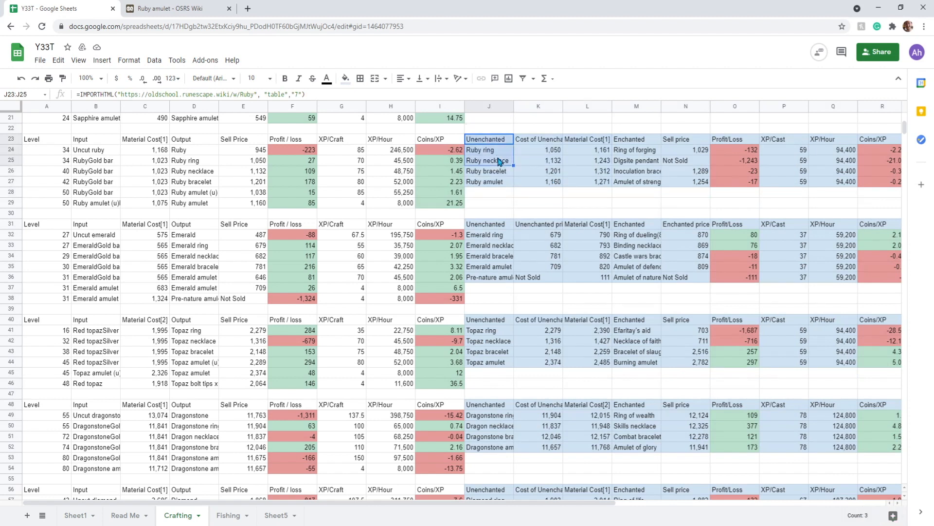
pyautogui.click(199, 163)
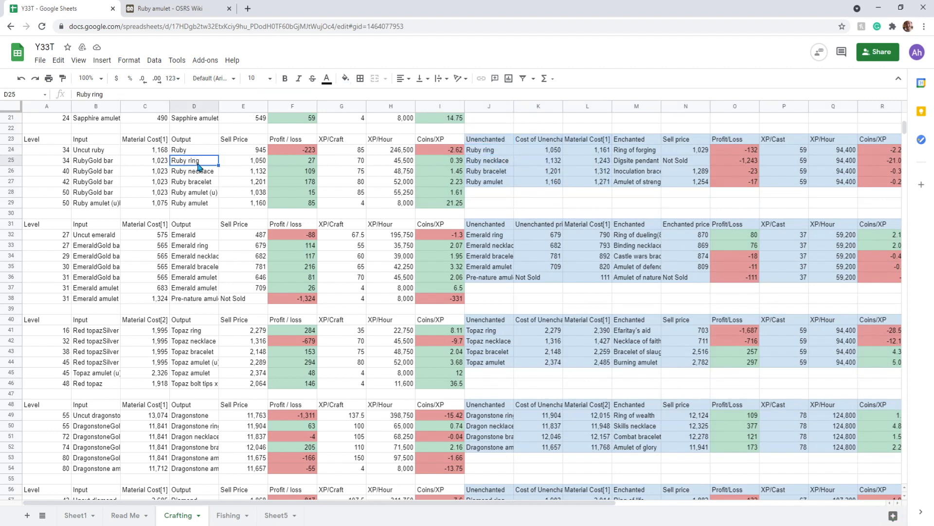
pyautogui.moveTo(495, 153); pyautogui.dragTo(888, 152)
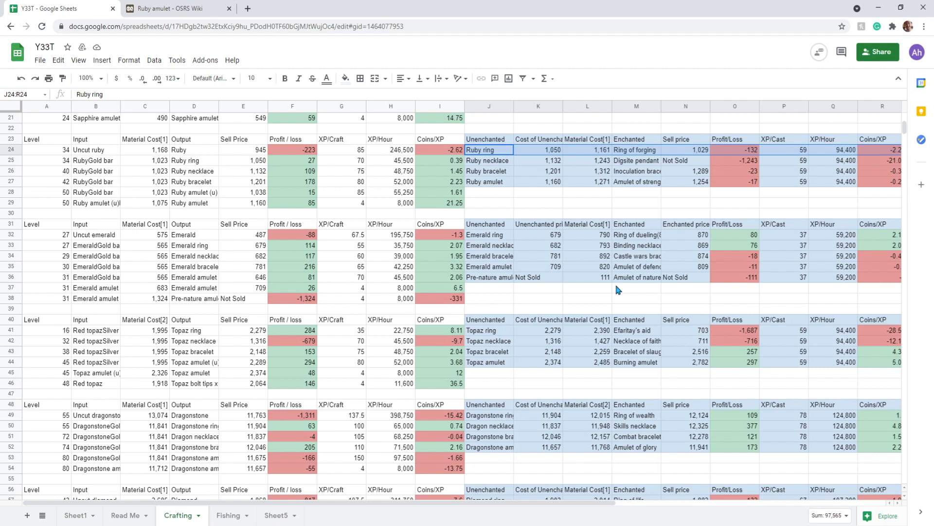
# View the Ruby amulet wiki page and its real-time Grand Exchange prices.
pyautogui.click(171, 12)
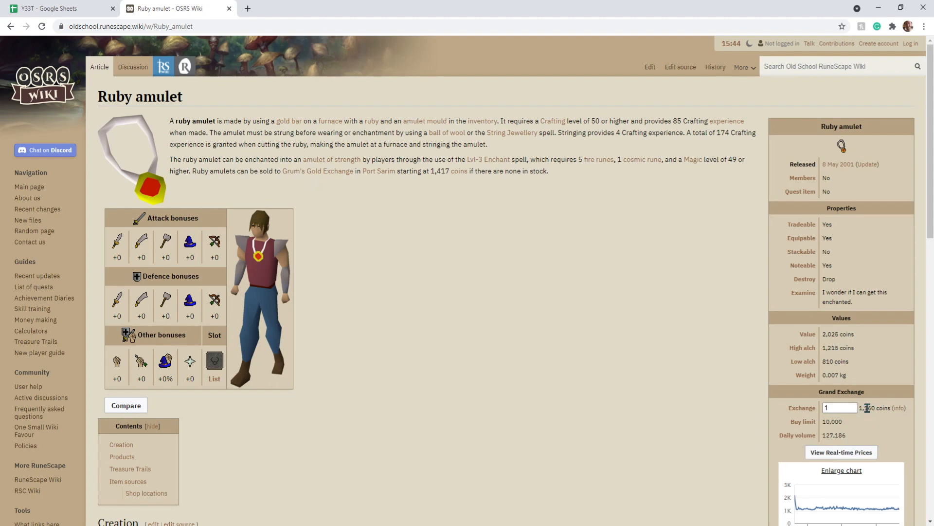
pyautogui.click(848, 452)
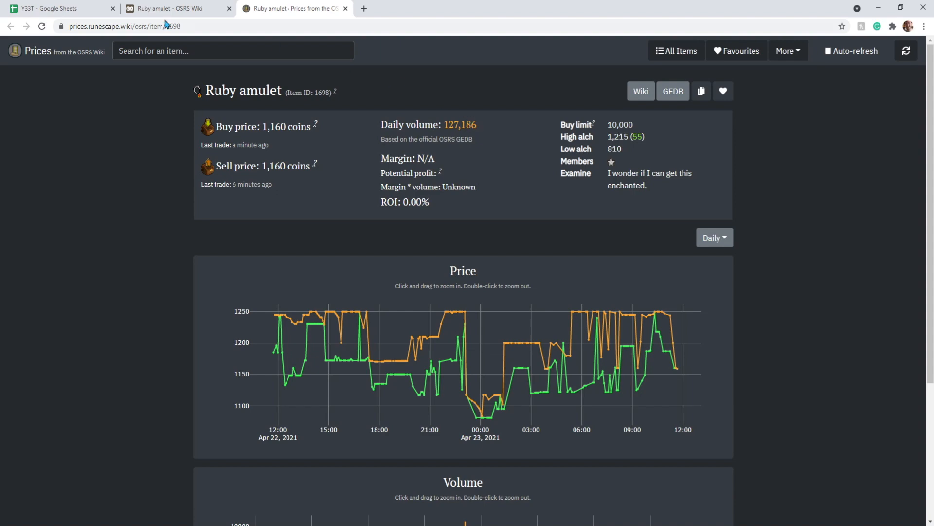
pyautogui.click(145, 9)
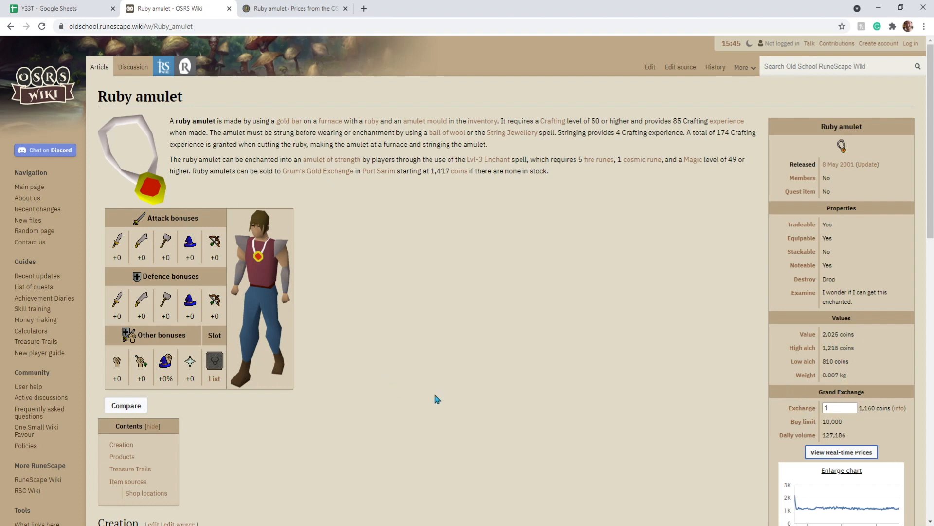
# Return to the Y33T spreadsheet and look through its Fishing and Crafting sheets.
pyautogui.click(43, 7)
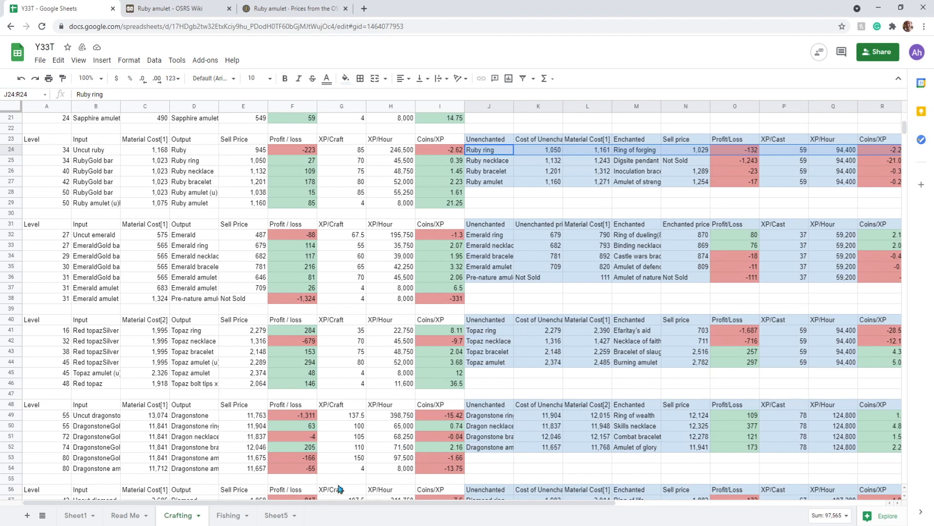
pyautogui.click(198, 516)
pyautogui.click(237, 516)
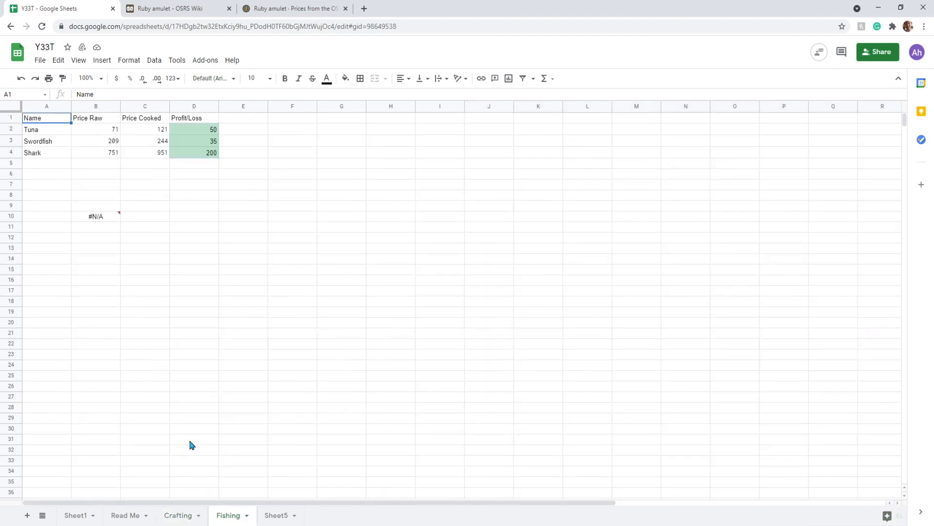
pyautogui.click(180, 515)
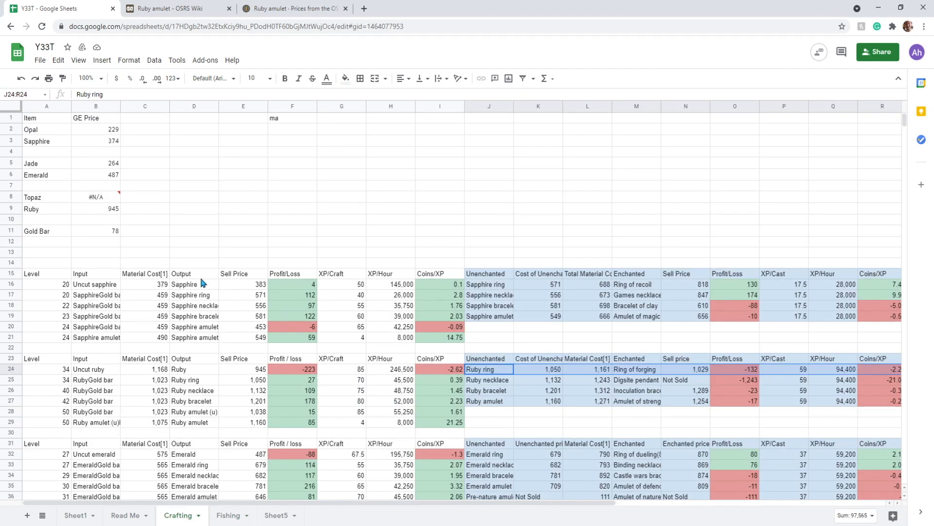
pyautogui.scroll(-7, 292, 203)
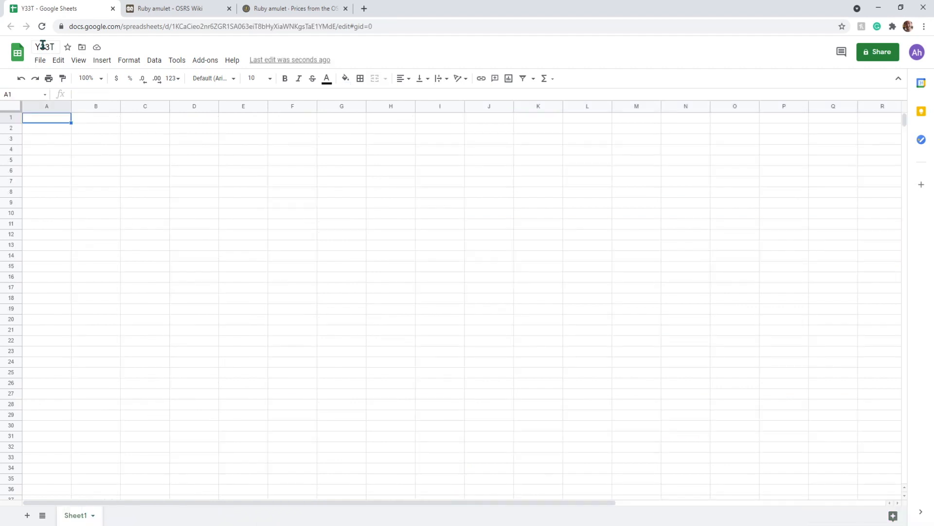
# Rename the blank spreadsheet as OSRS Price Tracker.
pyautogui.click(44, 46)
pyautogui.write('OSRS Price Tracker')
pyautogui.click(47, 120)
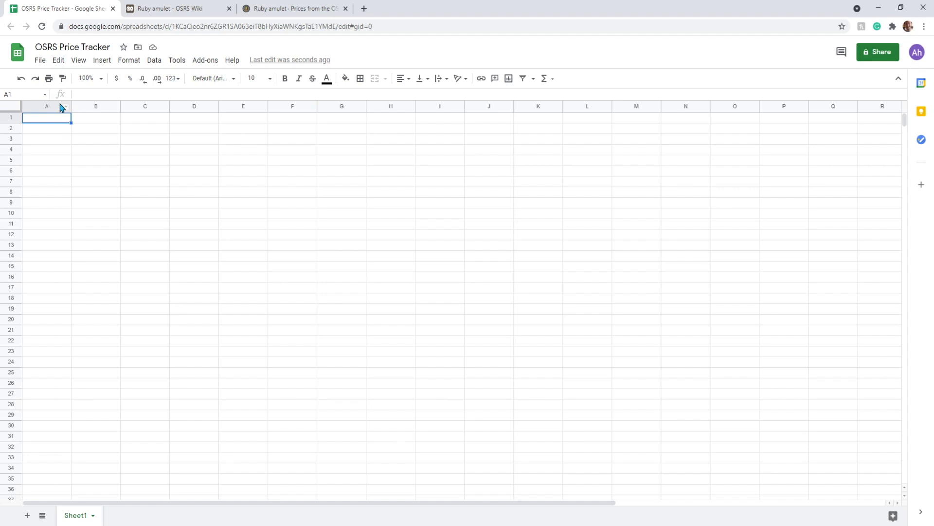
# Begin an IMPORTHTML formula in cell A1, choosing the function from the suggested import functions.
pyautogui.write('=')
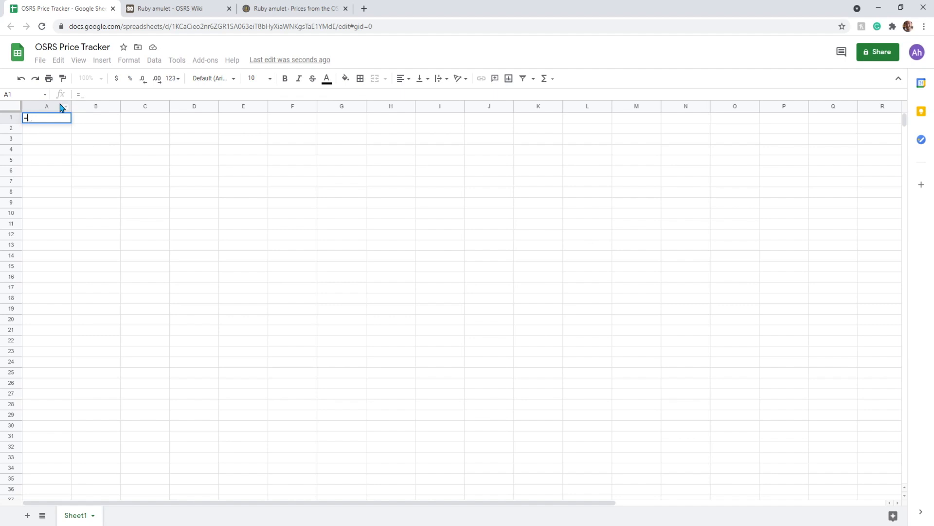
pyautogui.write('import')
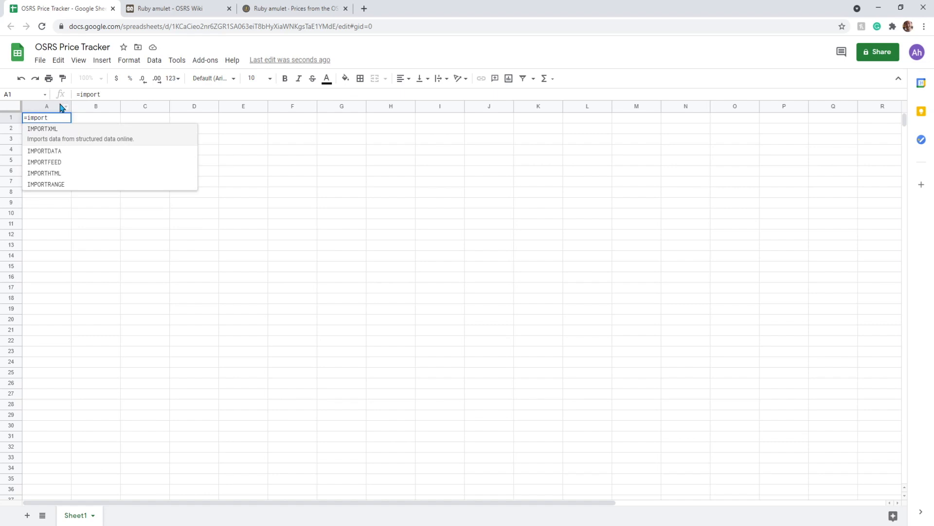
pyautogui.press('Down')
pyautogui.press('Down')
pyautogui.press('Down')
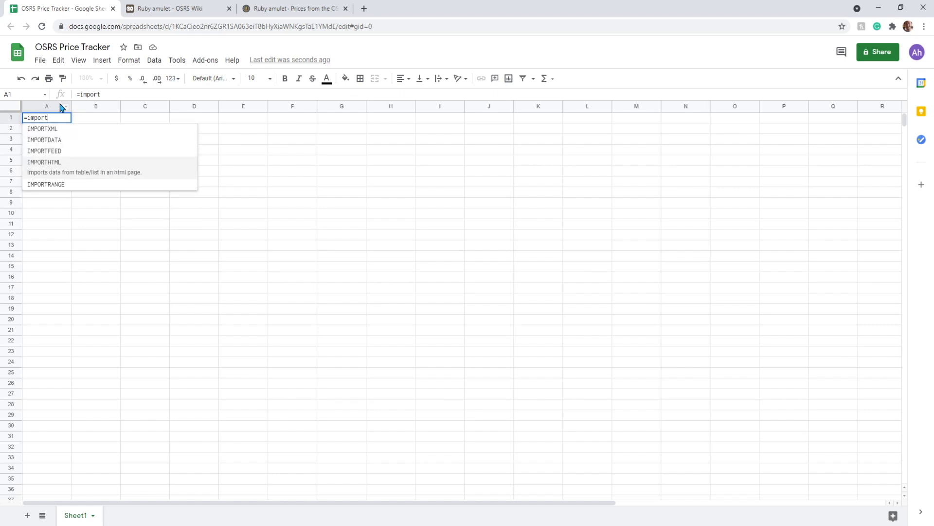
pyautogui.press('Tab')
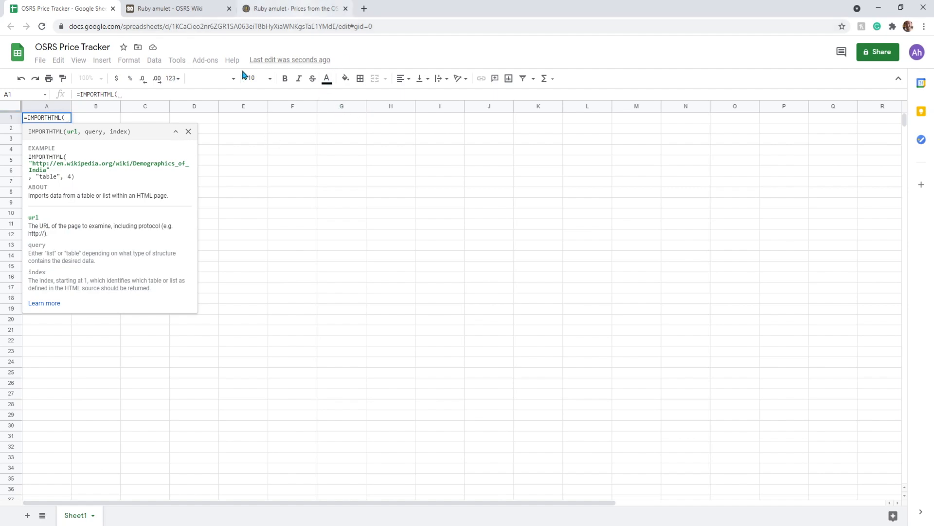
pyautogui.click(326, 10)
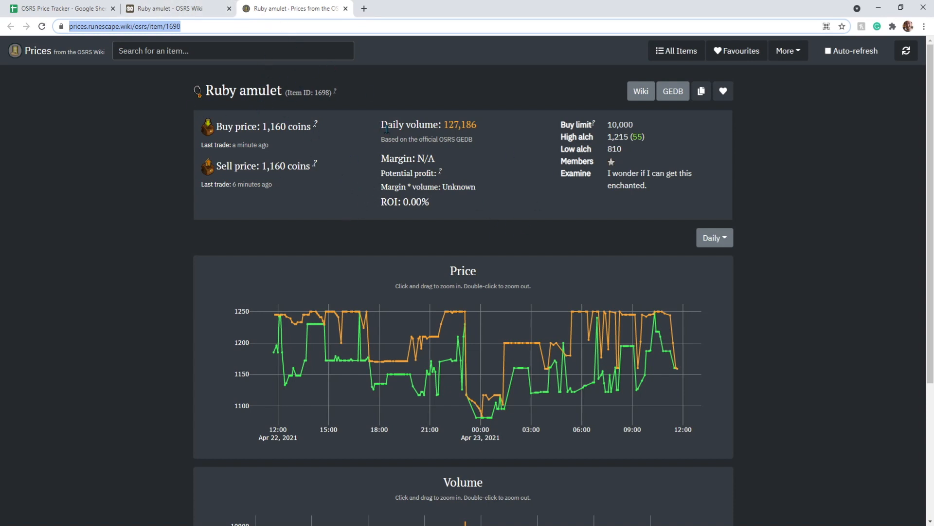
pyautogui.click(345, 9)
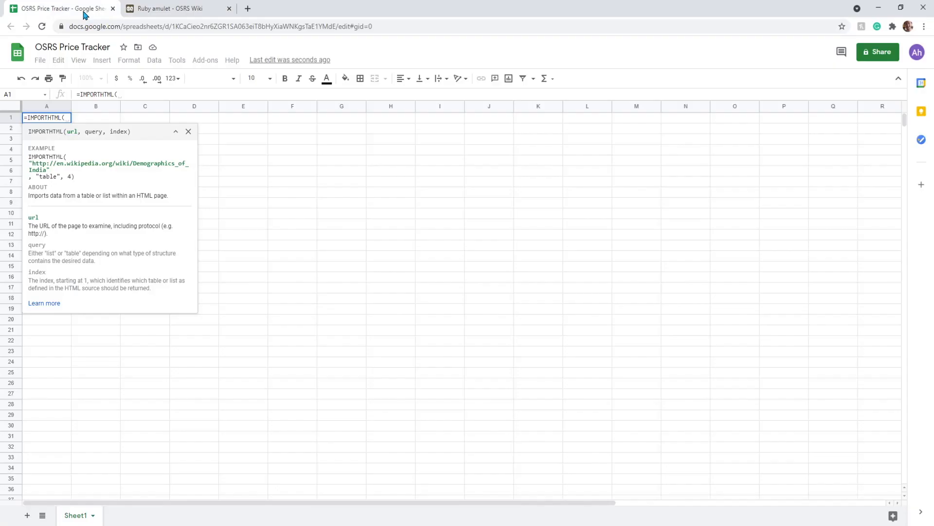
pyautogui.click(83, 10)
pyautogui.write('"')
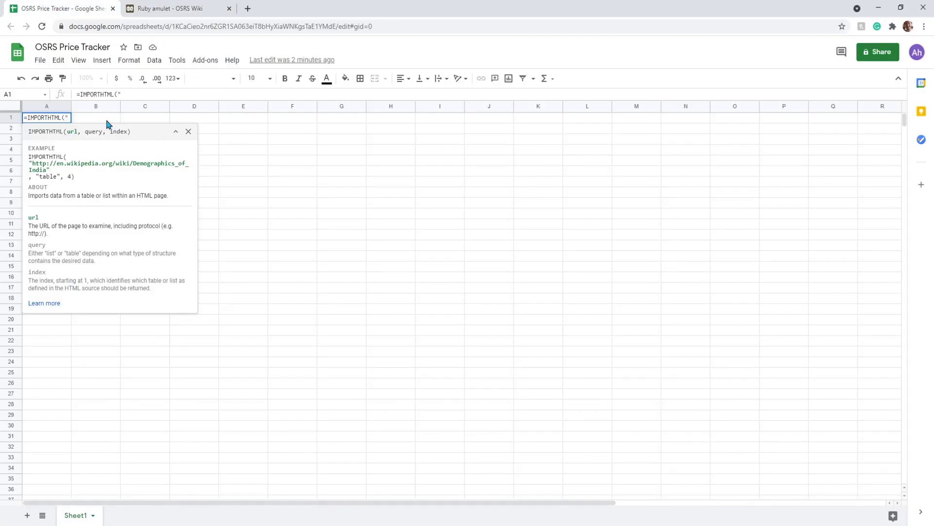
pyautogui.write('https://oldschool.runescape.wiki/w/Ruby_amulet')
pyautogui.write('"')
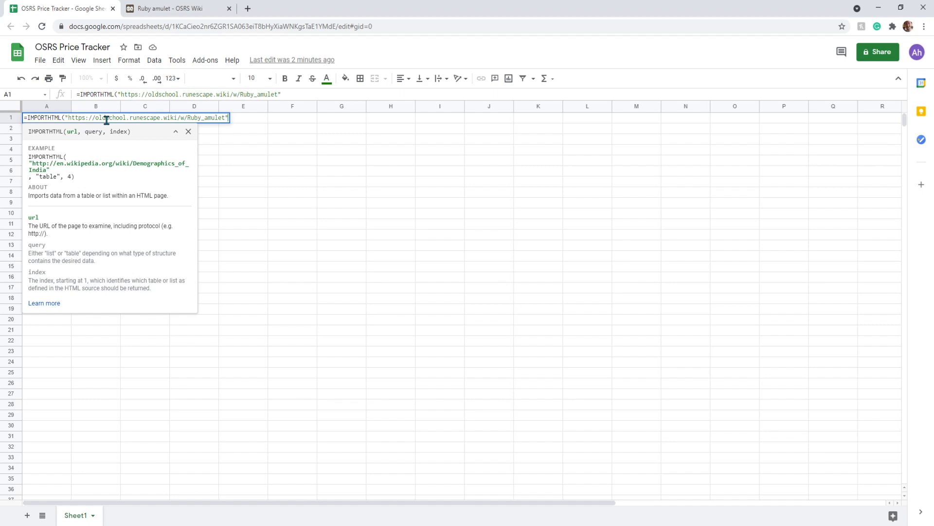
# Complete the IMPORTHTML formula in A1 with the query "table" and index 1.
pyautogui.write(',')
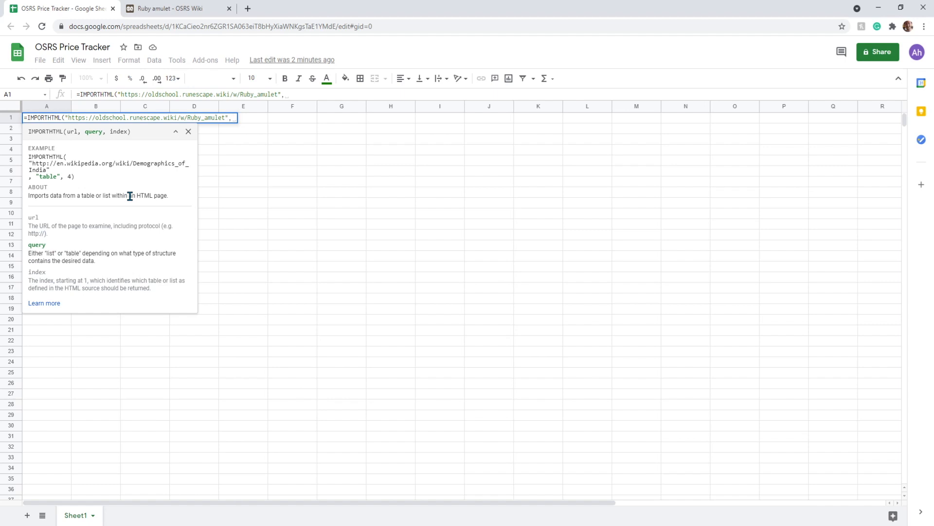
pyautogui.write('"table"')
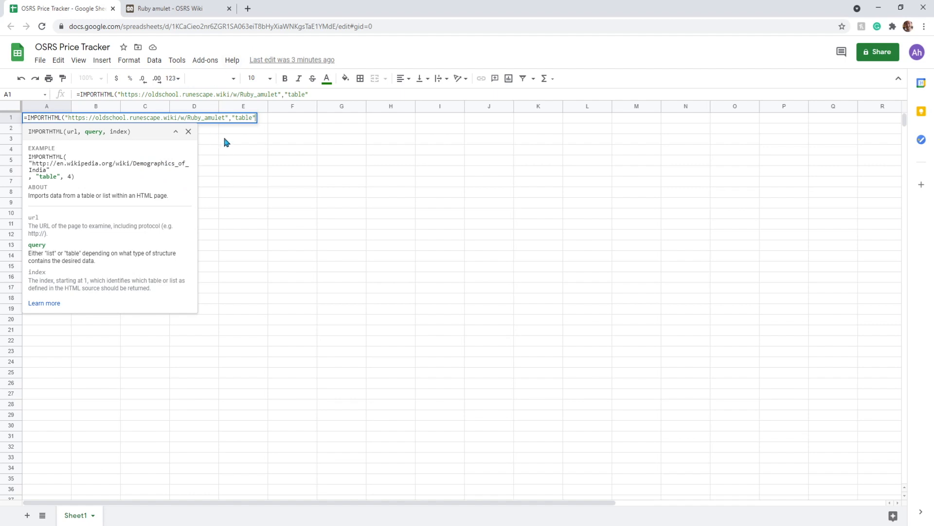
pyautogui.write(',')
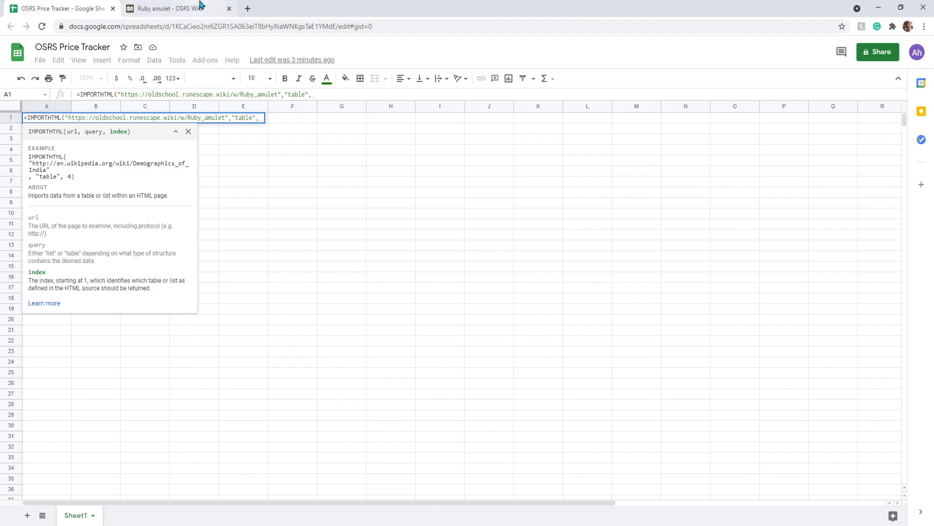
pyautogui.click(201, 5)
pyautogui.scroll(8, 307, 241)
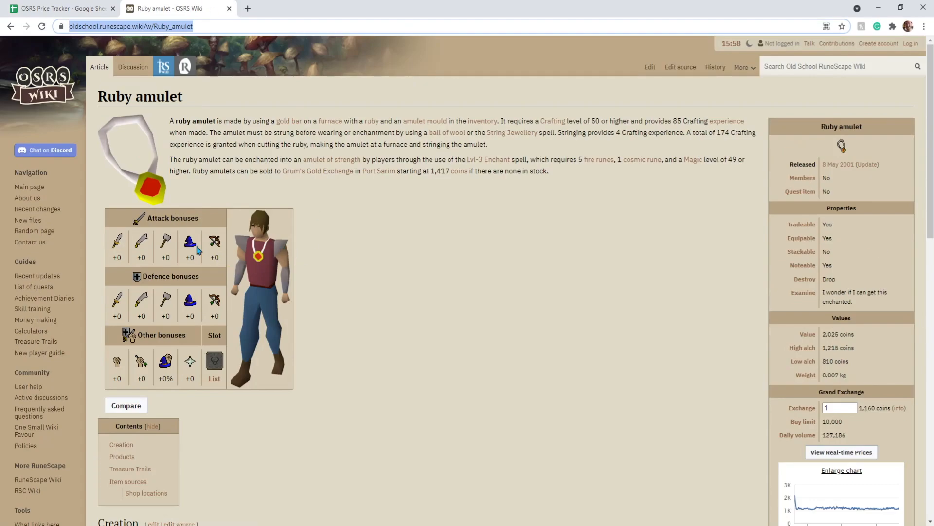
pyautogui.click(88, 6)
pyautogui.write('1)')
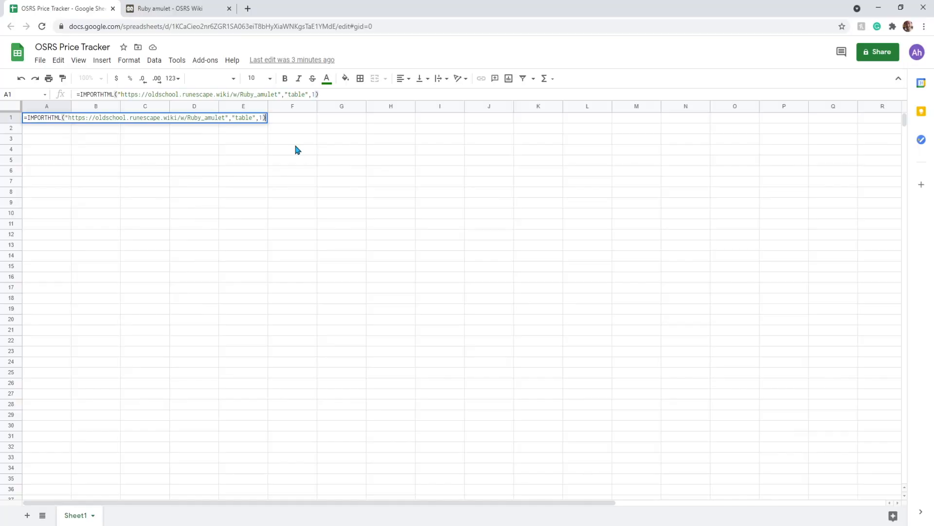
pyautogui.press('Return')
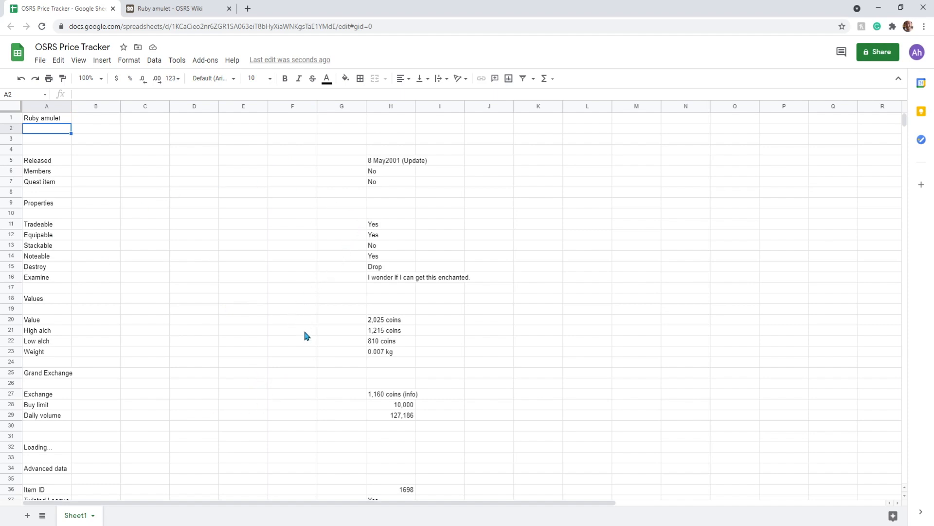
# Compare the imported Ruby amulet data with the wiki page's infobox and check the formula in A1.
pyautogui.scroll(-2, 253, 360)
pyautogui.scroll(3, 343, 295)
pyautogui.click(217, 5)
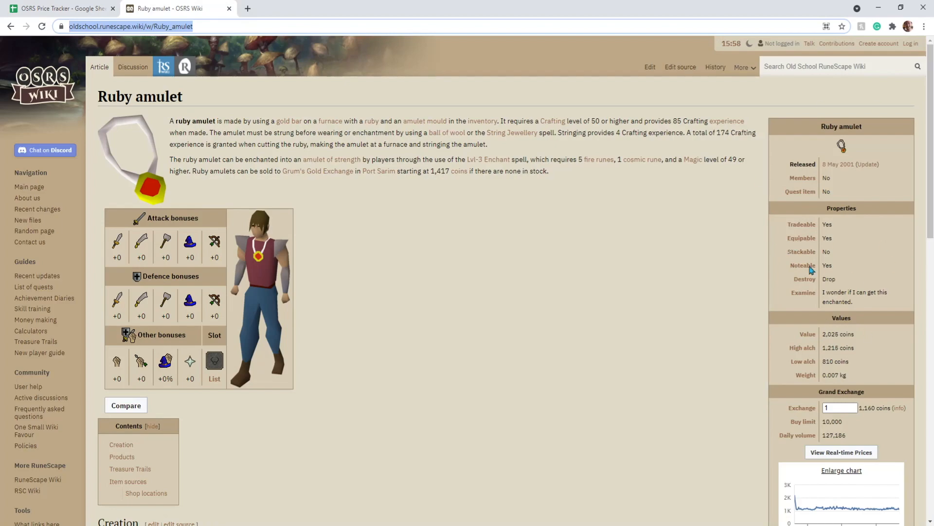
pyautogui.click(103, 8)
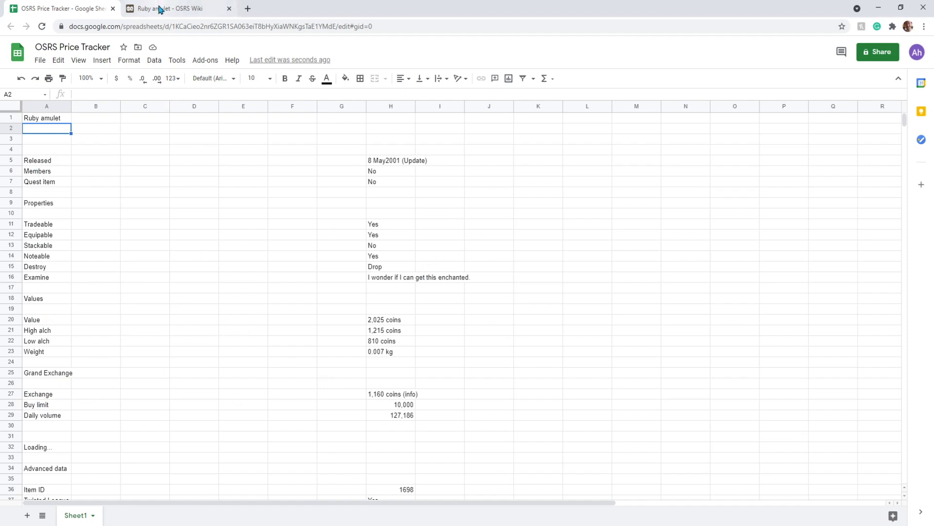
pyautogui.click(57, 123)
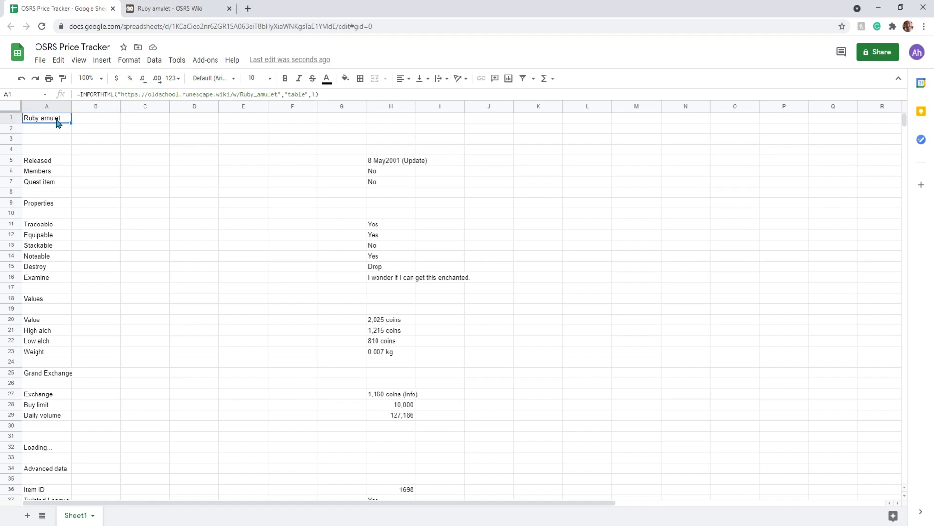
# Change the table index in cell A1's IMPORTHTML formula to 2.
pyautogui.click(315, 94)
pyautogui.press('BackSpace')
pyautogui.write('2')
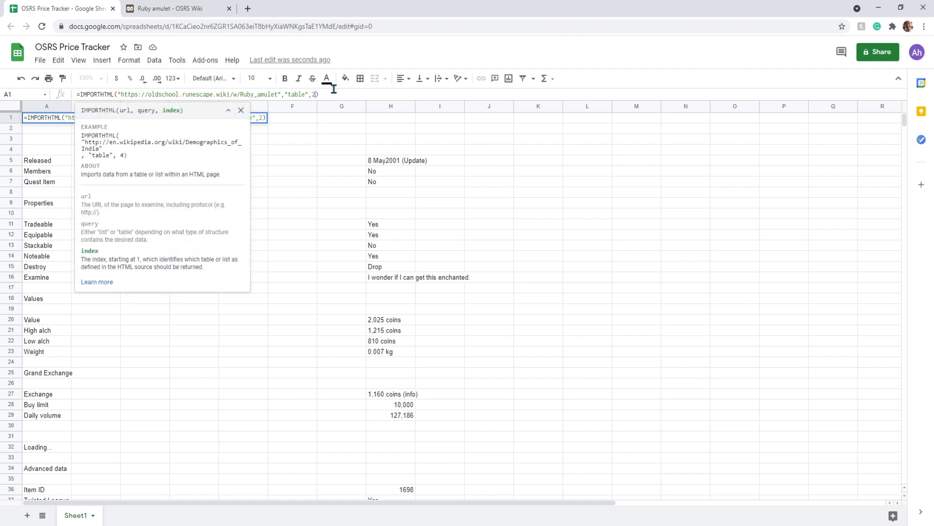
pyautogui.press('Return')
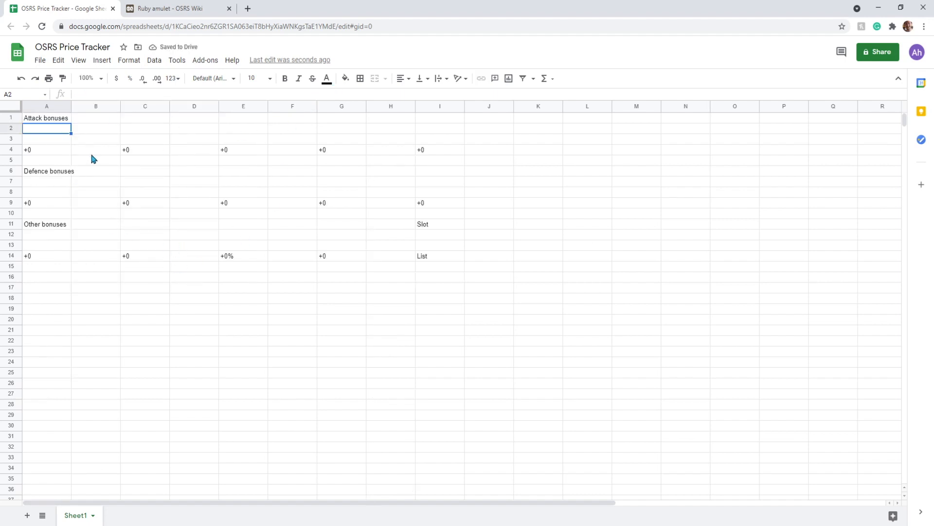
# Compare the imported bonuses table with the equipment bonuses shown on the Ruby amulet wiki page.
pyautogui.click(156, 8)
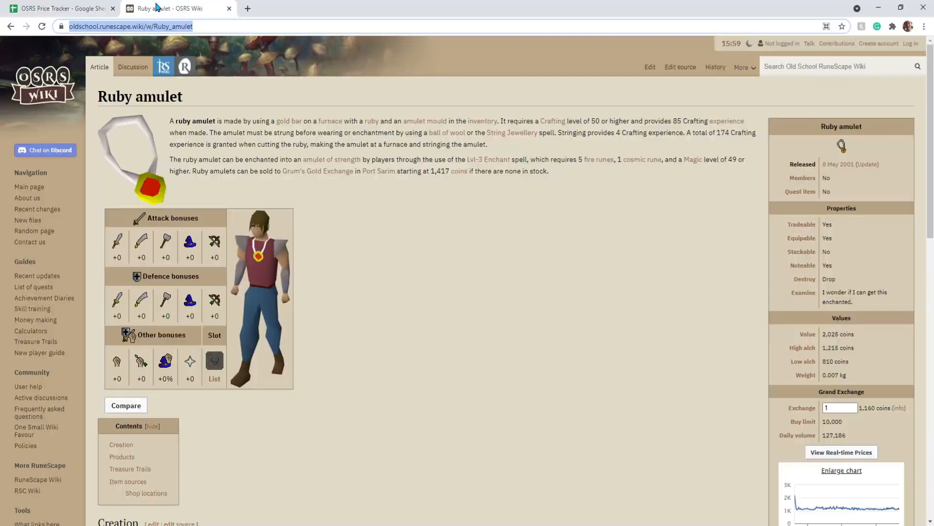
pyautogui.click(37, 7)
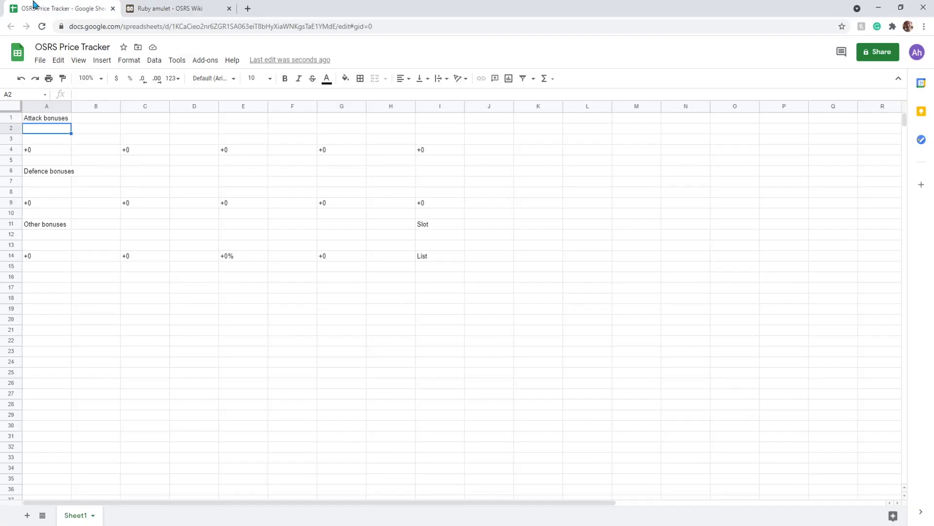
pyautogui.click(149, 8)
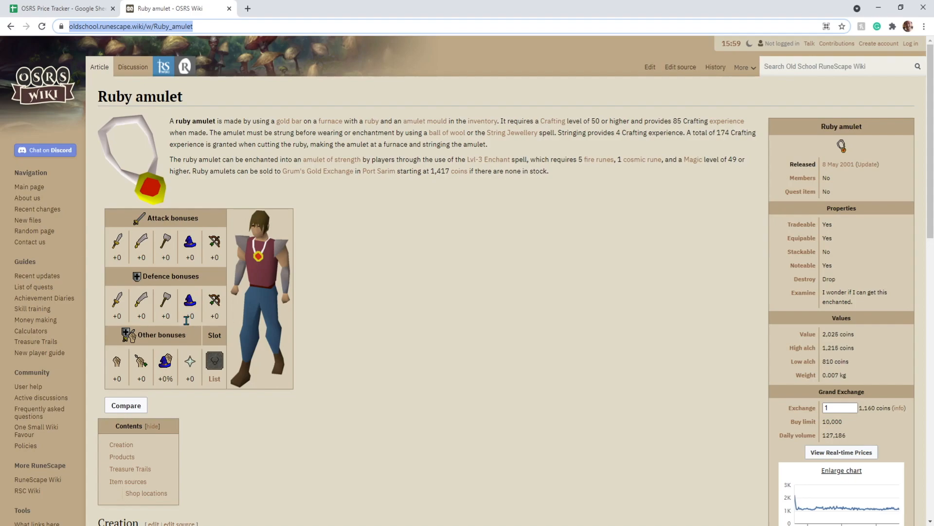
pyautogui.click(58, 9)
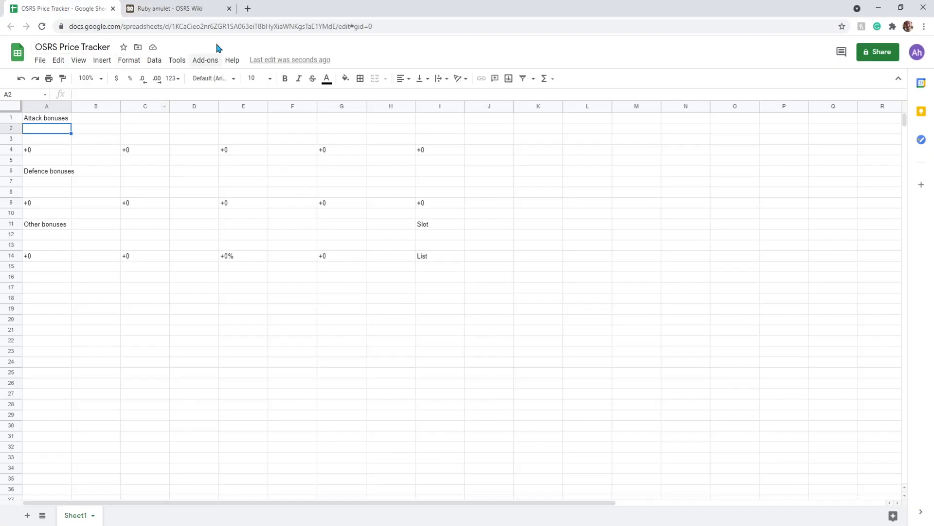
# Set the table index in cell A1's IMPORTHTML formula to 4.
pyautogui.click(53, 118)
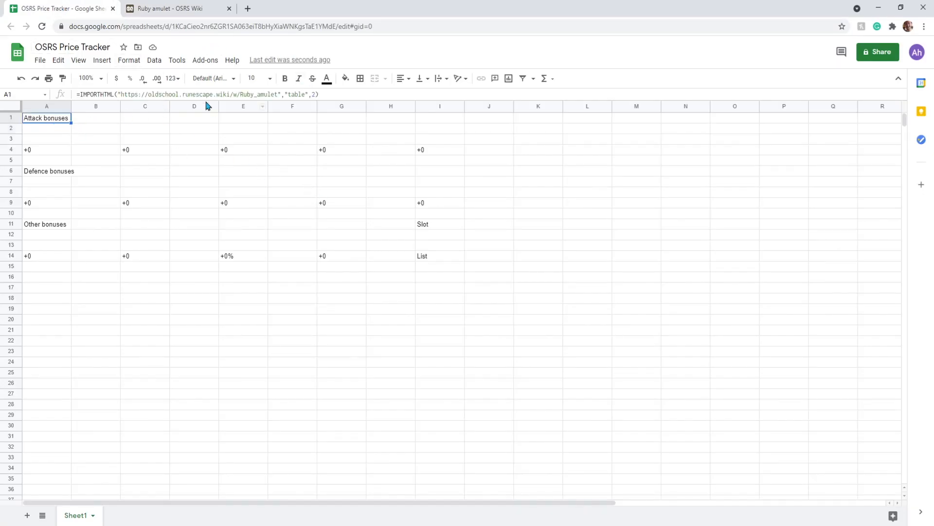
pyautogui.click(318, 95)
pyautogui.press('BackSpace')
pyautogui.write('4')
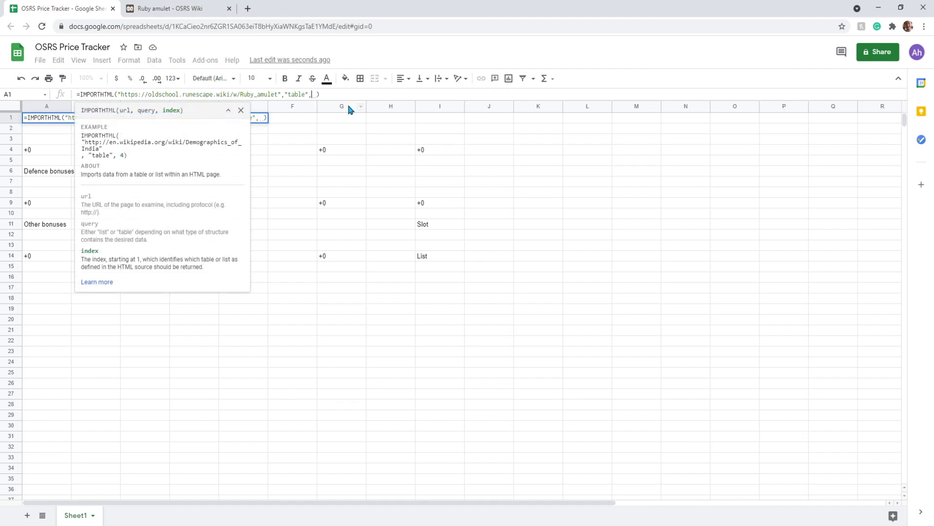
pyautogui.press('Return')
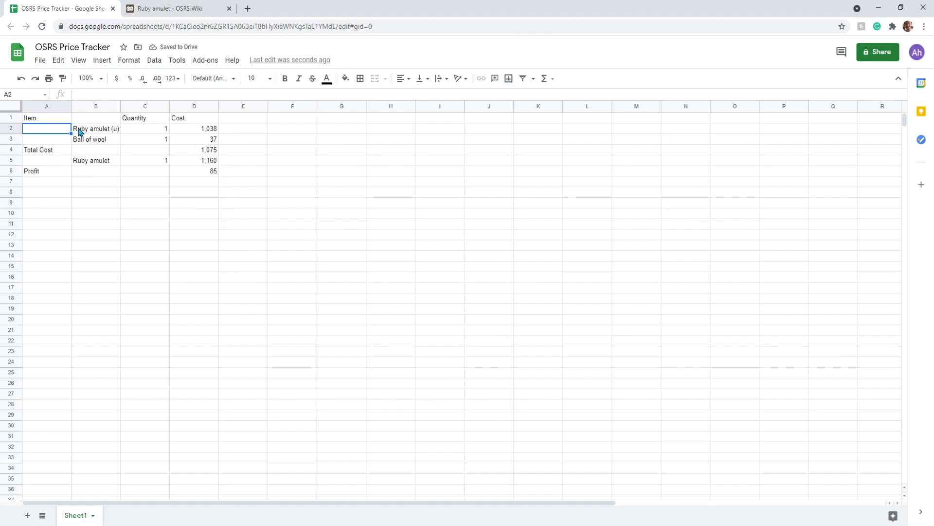
# Examine the imported materials table, including its total cost, profit, quantity and cost cells.
pyautogui.click(61, 122)
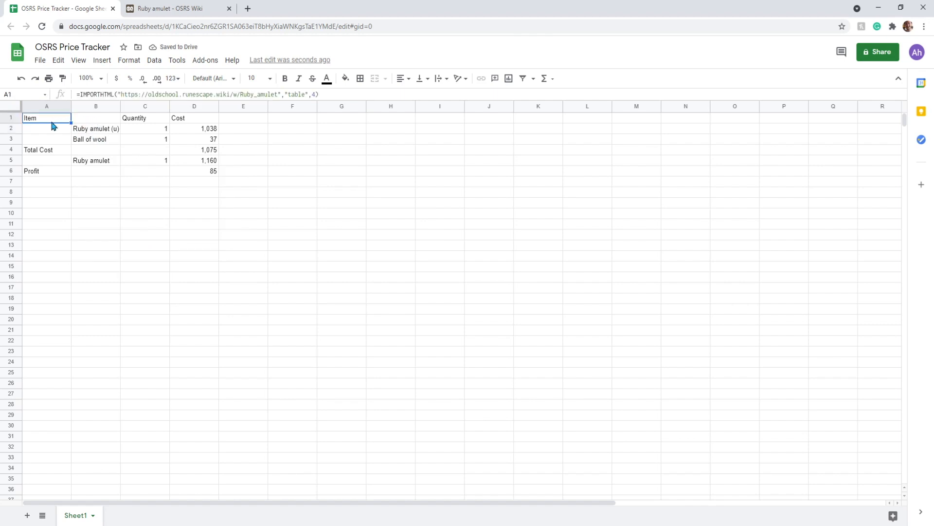
pyautogui.click(61, 152)
pyautogui.click(205, 150)
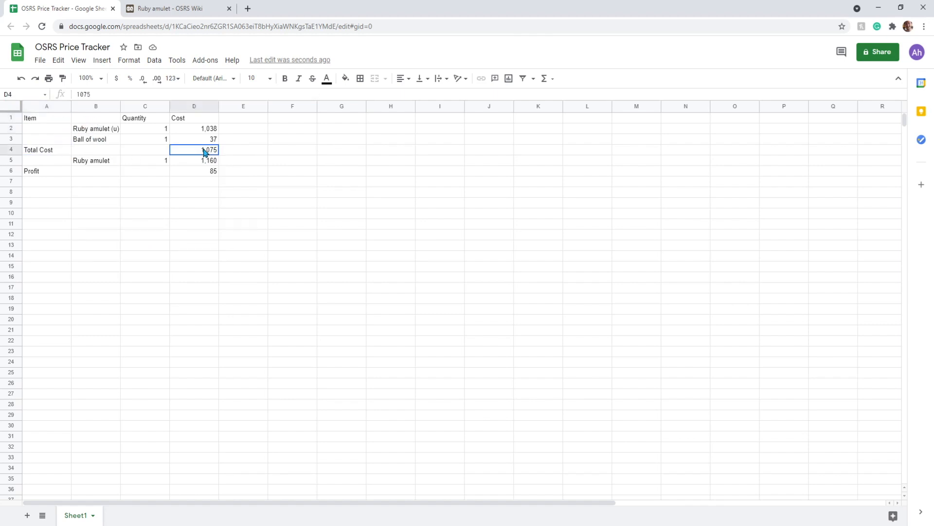
pyautogui.click(56, 175)
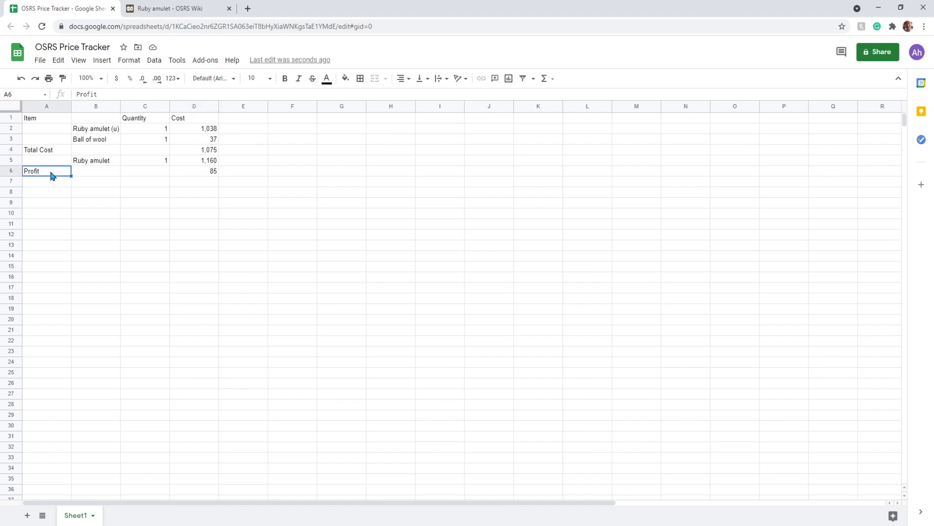
pyautogui.click(213, 176)
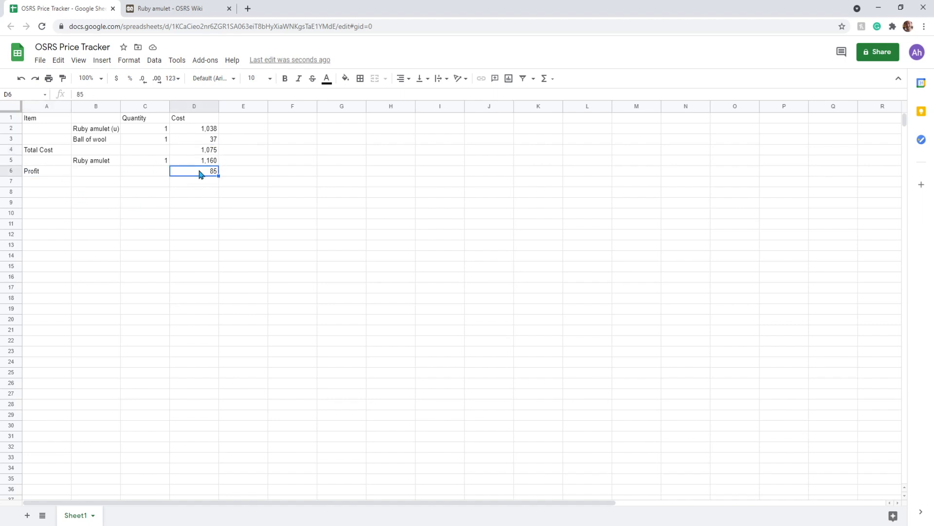
pyautogui.click(148, 119)
pyautogui.moveTo(146, 128); pyautogui.dragTo(156, 166)
pyautogui.moveTo(194, 125); pyautogui.dragTo(204, 162)
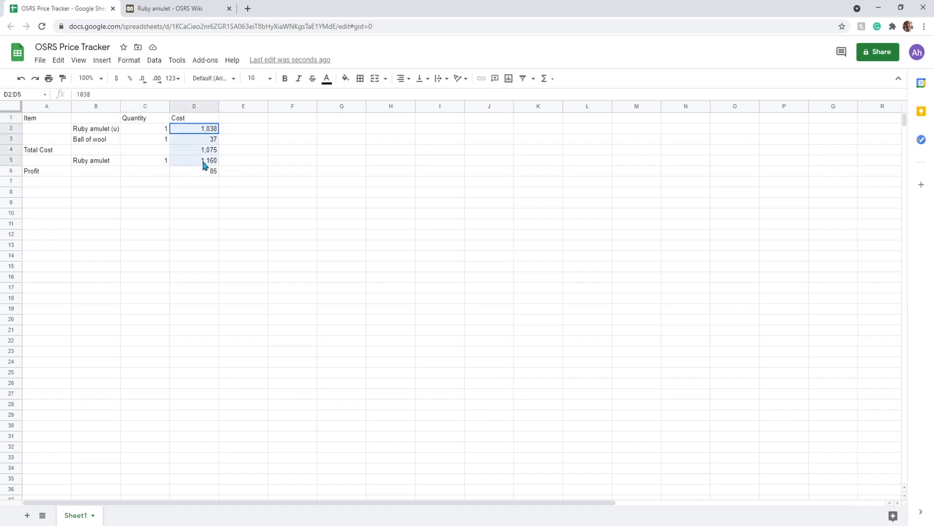
pyautogui.click(235, 141)
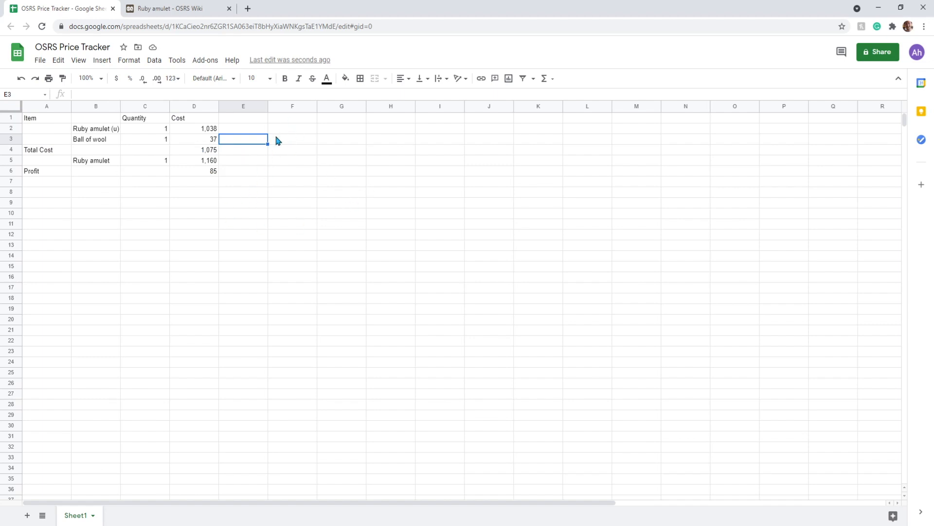
# Review the Creation, Products and other tables further down the Ruby amulet wiki page.
pyautogui.click(186, 14)
pyautogui.scroll(-15, 323, 202)
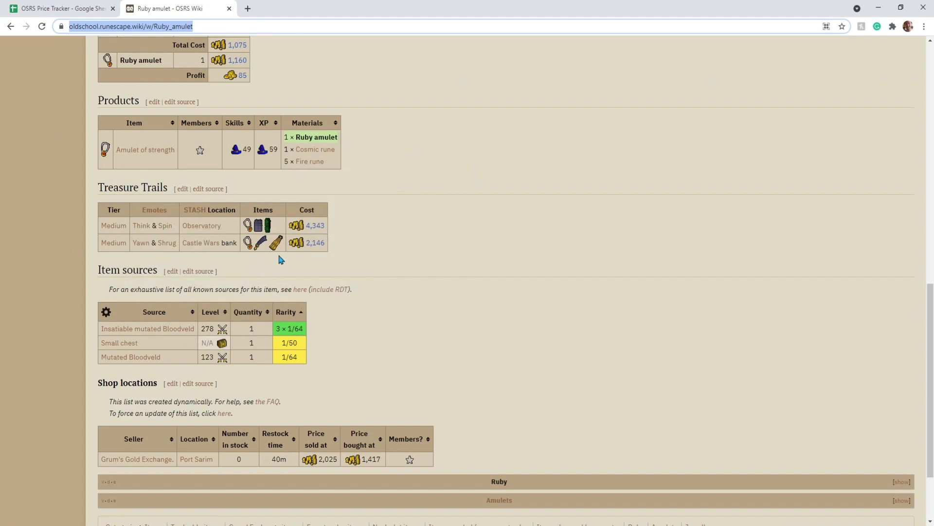
pyautogui.scroll(4, 292, 272)
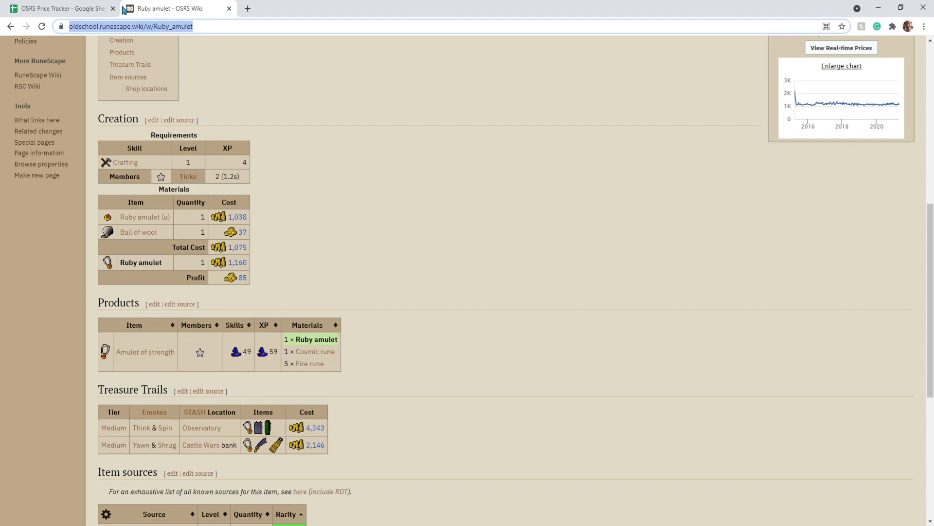
pyautogui.click(78, 14)
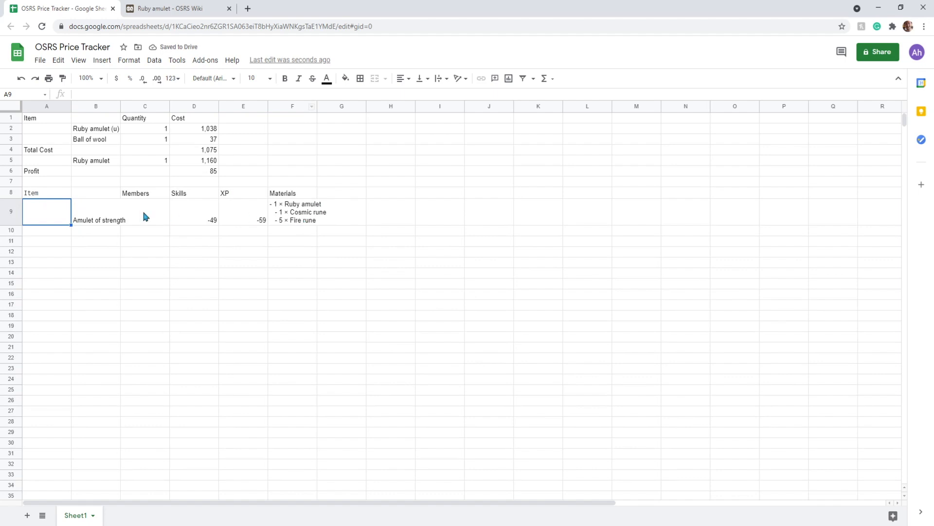
# Inspect the imported Products table in rows 8 and 9 and check the formula in A8.
pyautogui.click(89, 218)
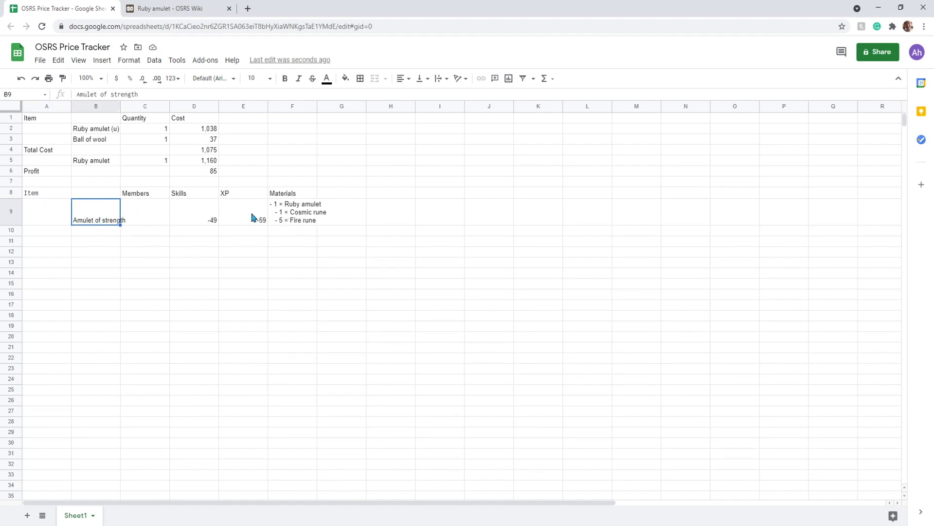
pyautogui.click(198, 219)
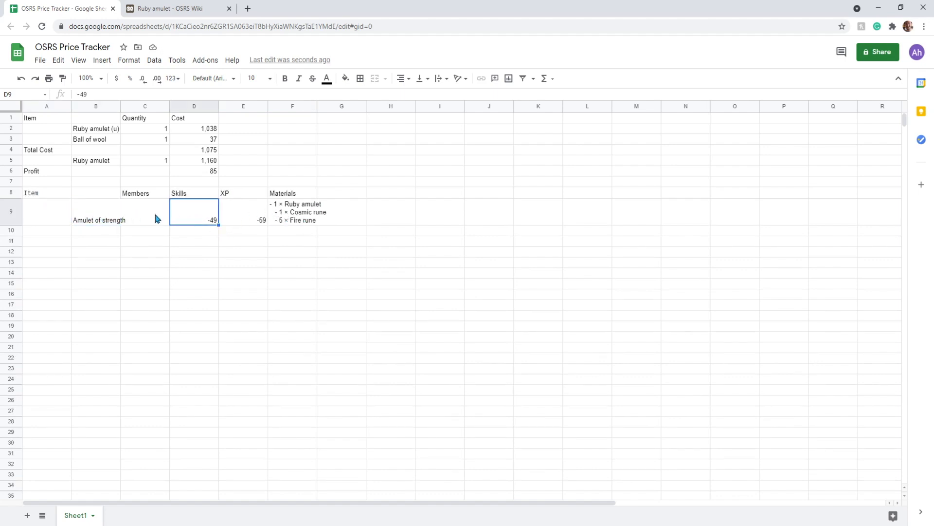
pyautogui.hotkey('ctrl', 'Tab')
pyautogui.hotkey('ctrl', 'shift', 'Tab')
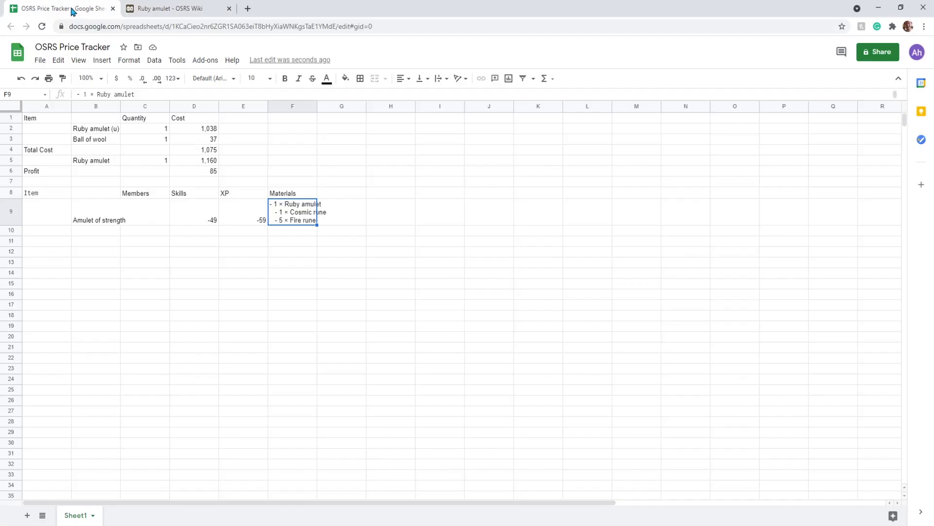
pyautogui.click(54, 194)
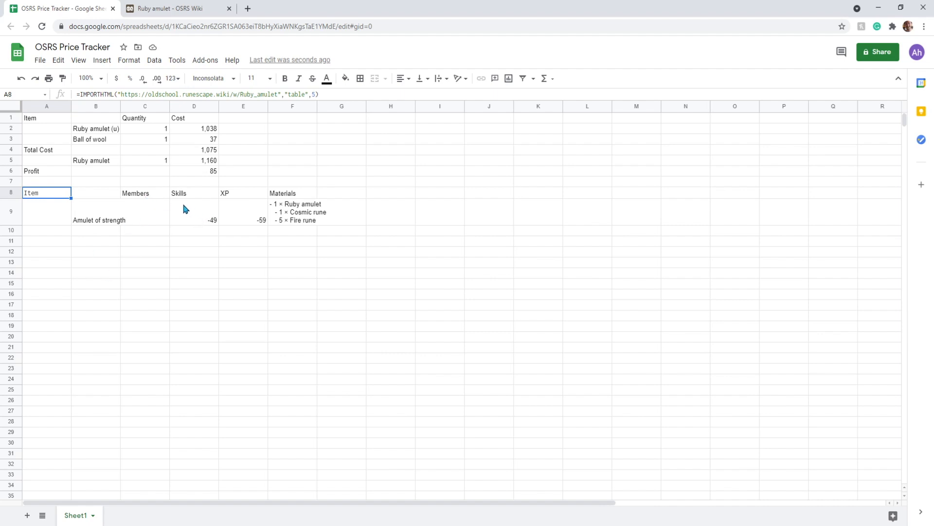
pyautogui.click(86, 196)
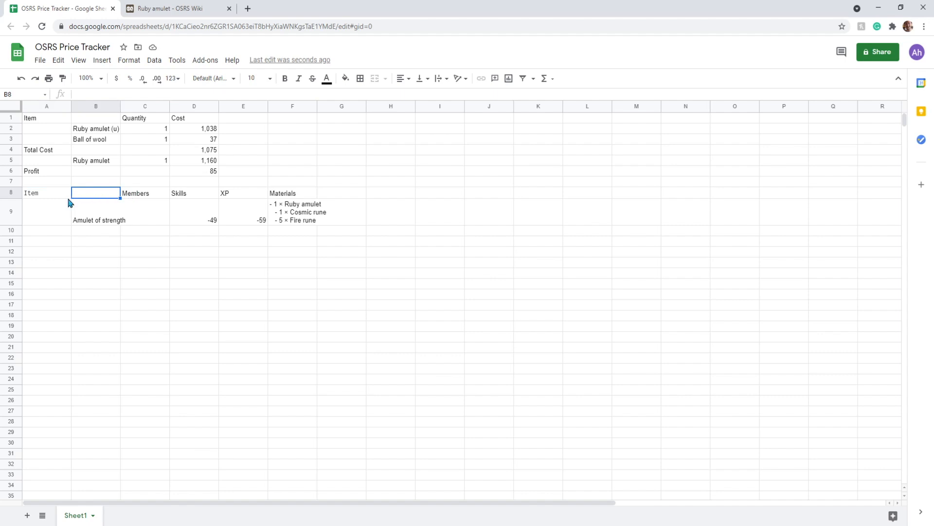
# Undo the last index change in A8 and delete its formula, keeping only the import in A1.
pyautogui.hotkey('ctrl', 'z')
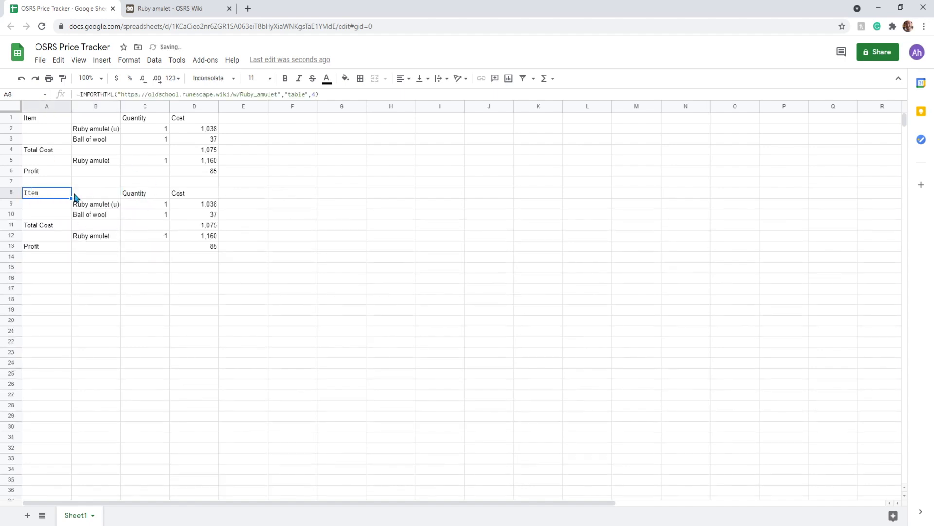
pyautogui.press('Delete')
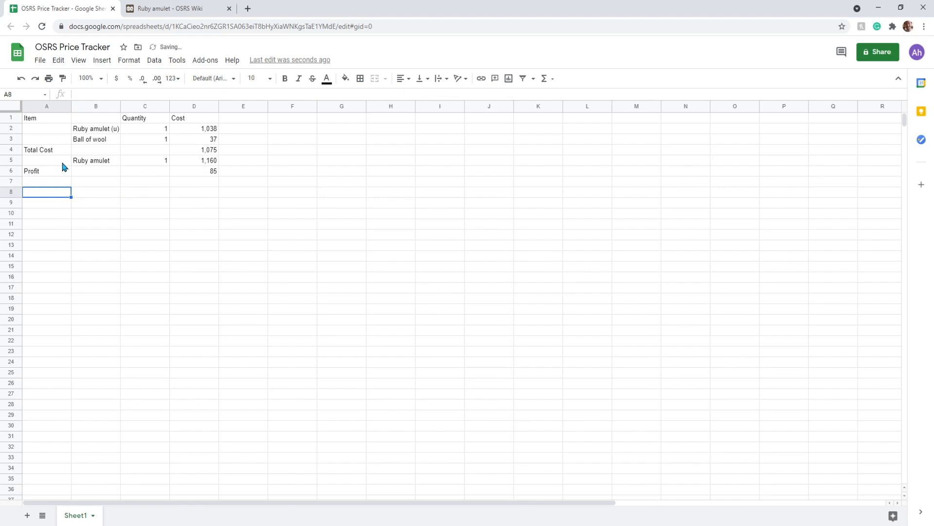
pyautogui.click(41, 120)
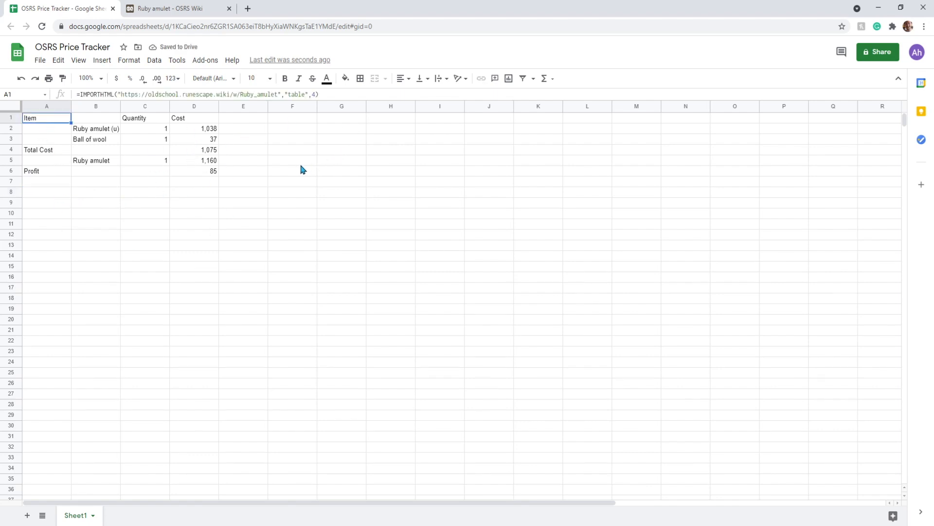
# Look up the Amulet of strength among the Ruby amulet's products and review the Creation costs on its wiki page.
pyautogui.click(191, 9)
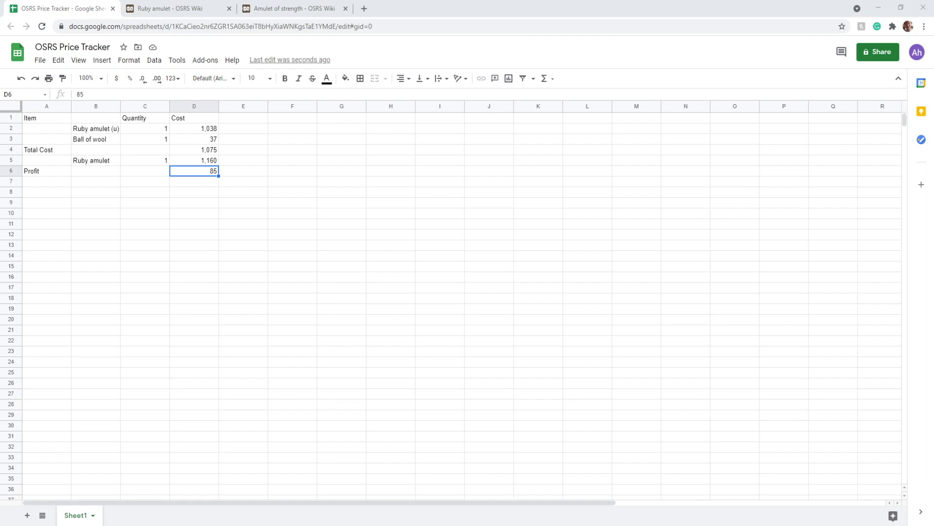
pyautogui.click(165, 8)
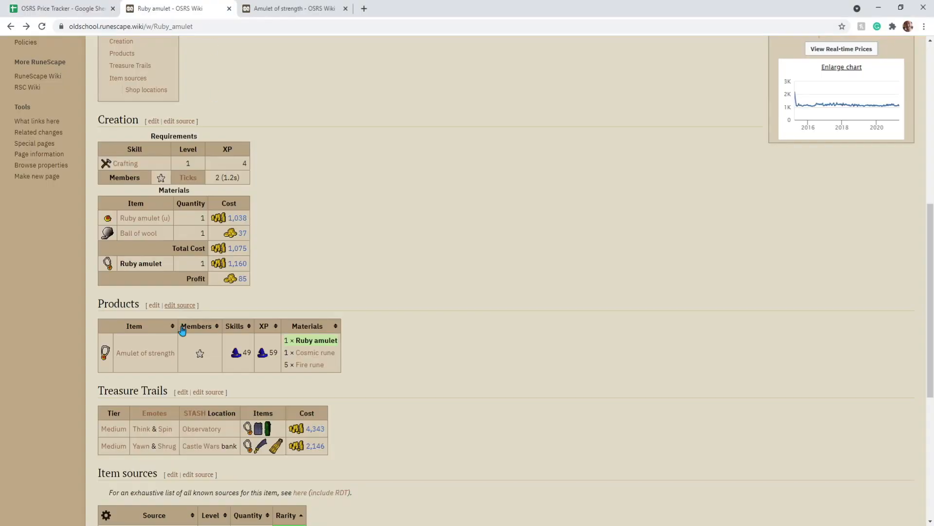
pyautogui.moveTo(158, 357)
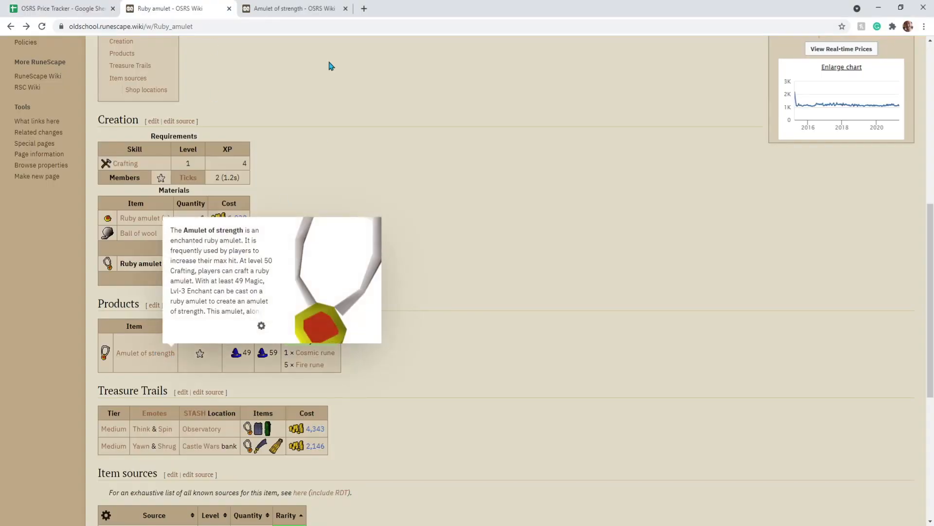
pyautogui.click(295, 9)
pyautogui.scroll(-8, 248, 208)
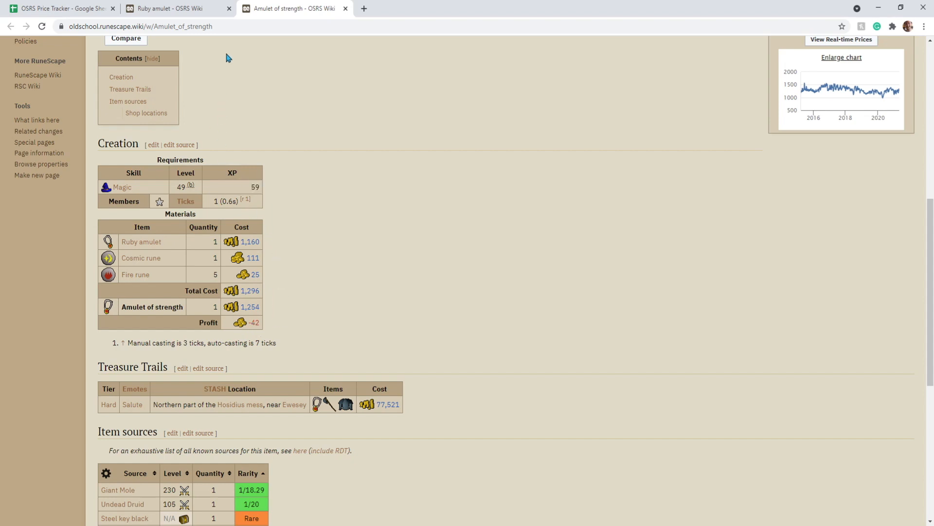
# Begin an IMPORTHTML formula in cell A9 of the OSRS Price Tracker sheet.
pyautogui.click(82, 9)
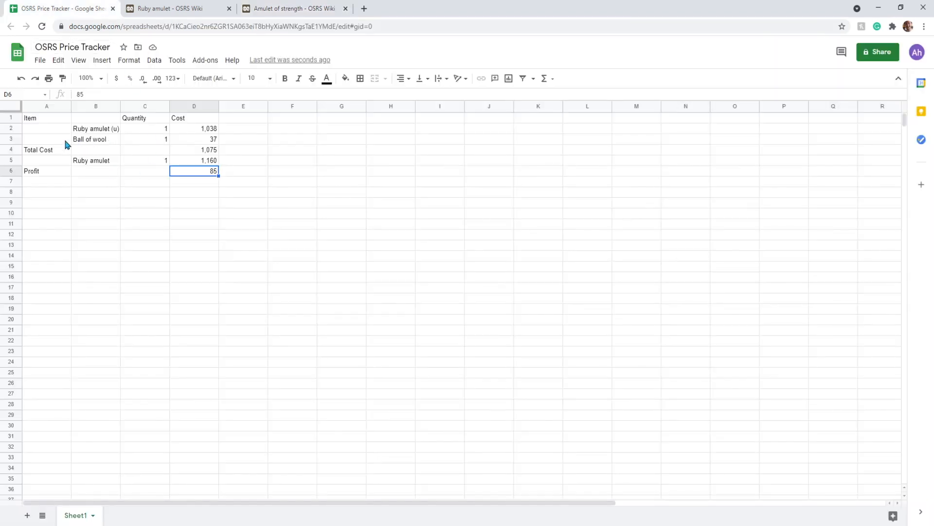
pyautogui.click(70, 202)
pyautogui.write('=importht')
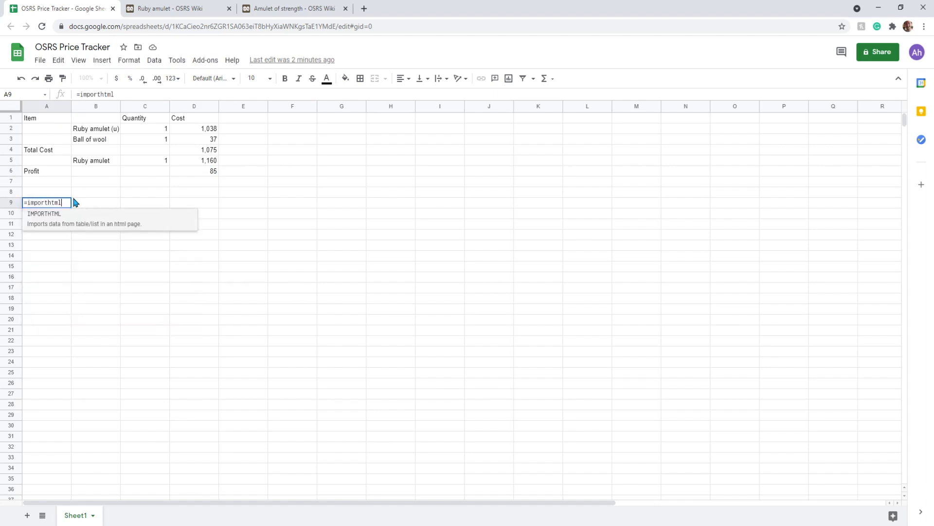
pyautogui.write('ml')
pyautogui.press('Tab')
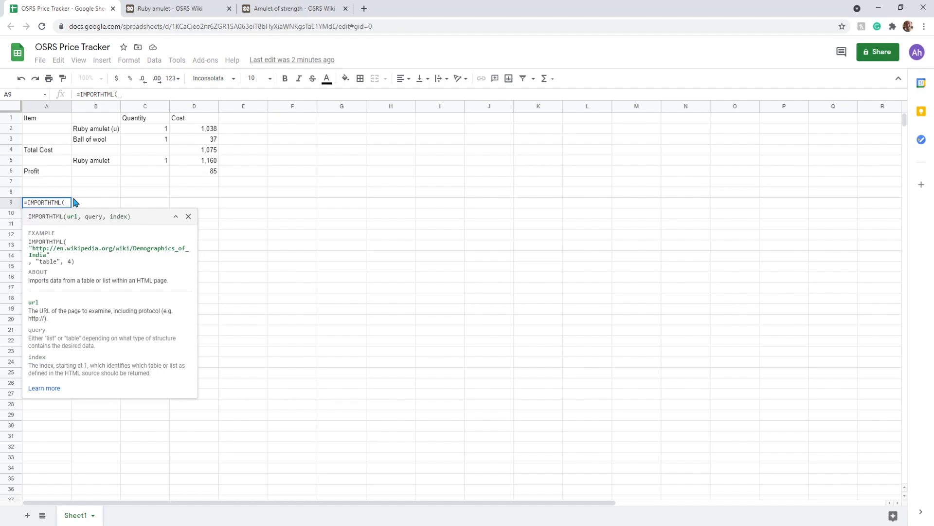
# Copy the Amulet of strength wiki page address and insert it as the quoted URL in the A9 IMPORTHTML formula.
pyautogui.click(302, 9)
pyautogui.click(291, 28)
pyautogui.hotkey('ctrl', 'c')
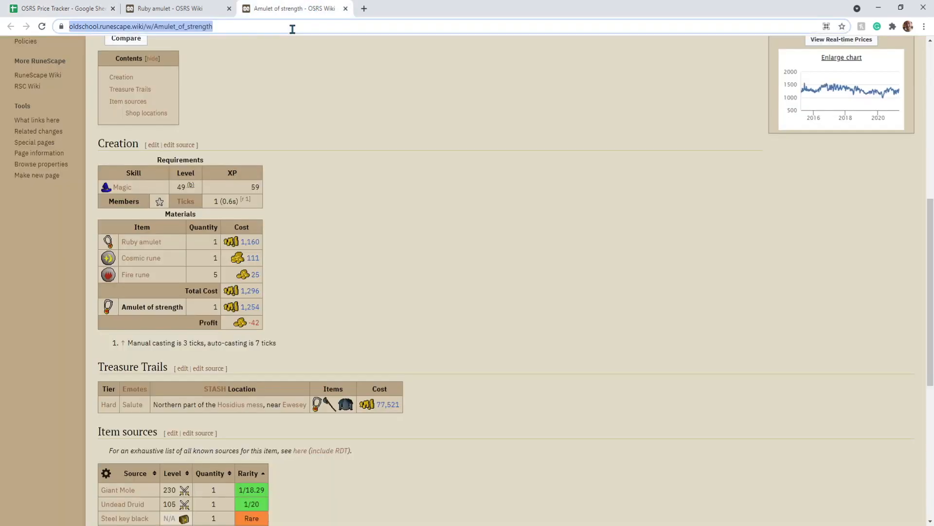
pyautogui.click(101, 10)
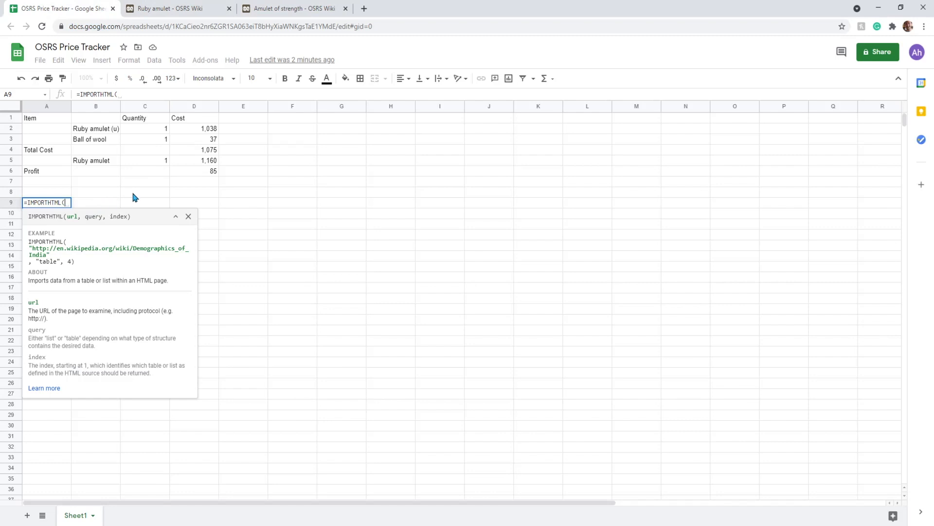
pyautogui.hotkey('ctrl', 'v')
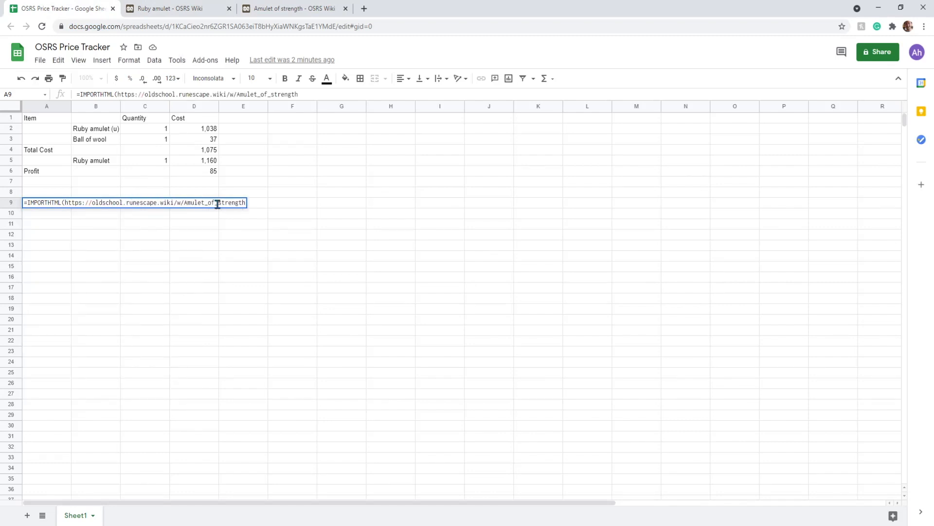
pyautogui.click(65, 203)
pyautogui.write('"')
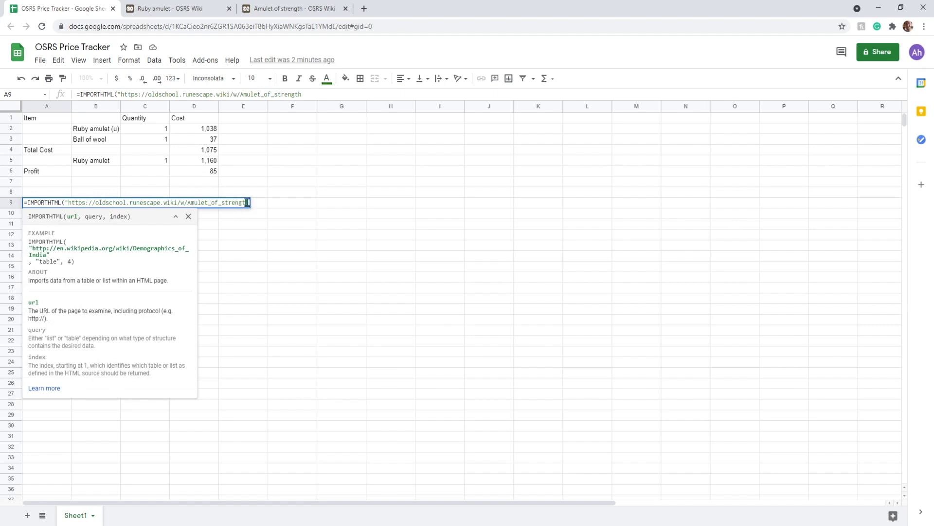
pyautogui.keyDown('shift'); pyautogui.click(249, 203); pyautogui.keyUp('shift')
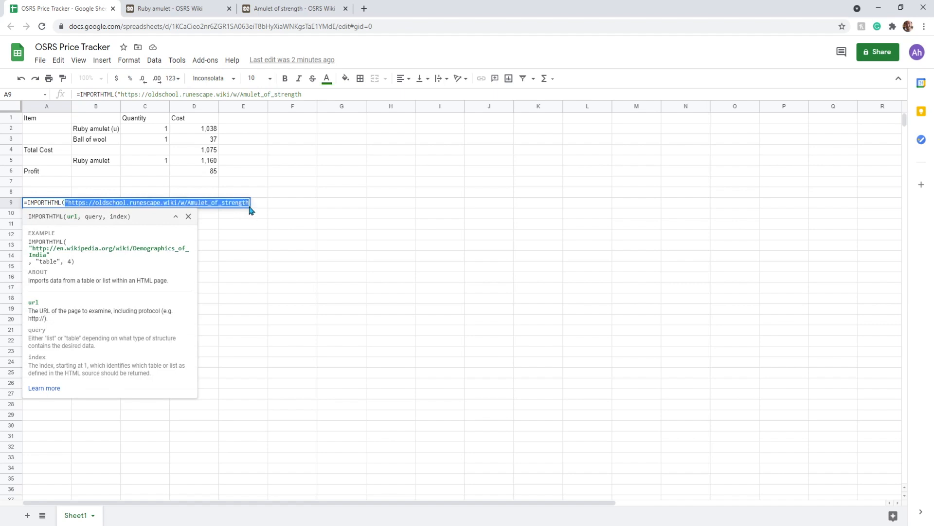
pyautogui.click(250, 207)
pyautogui.write('"')
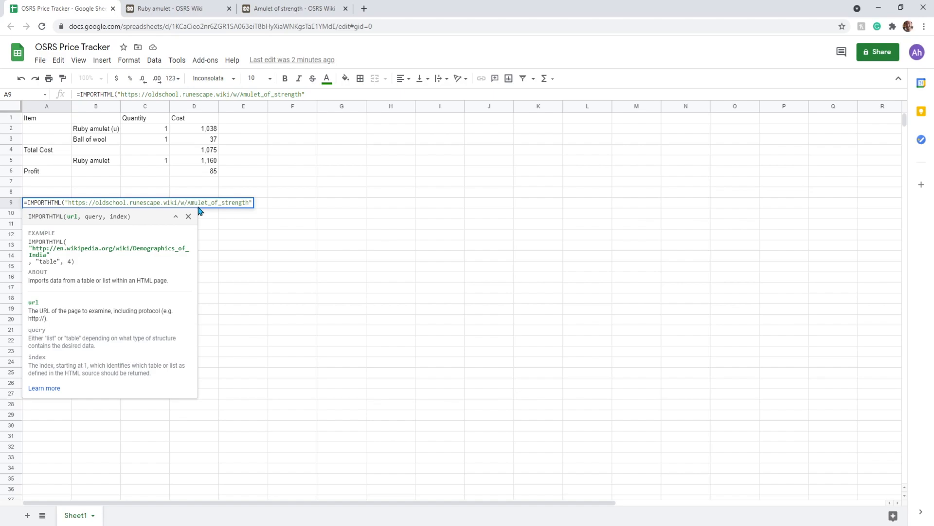
# Complete the A9 formula with the "table" query and index 3, and correct the index to import the Amulet of strength's Materials table.
pyautogui.write(',')
pyautogui.click(271, 13)
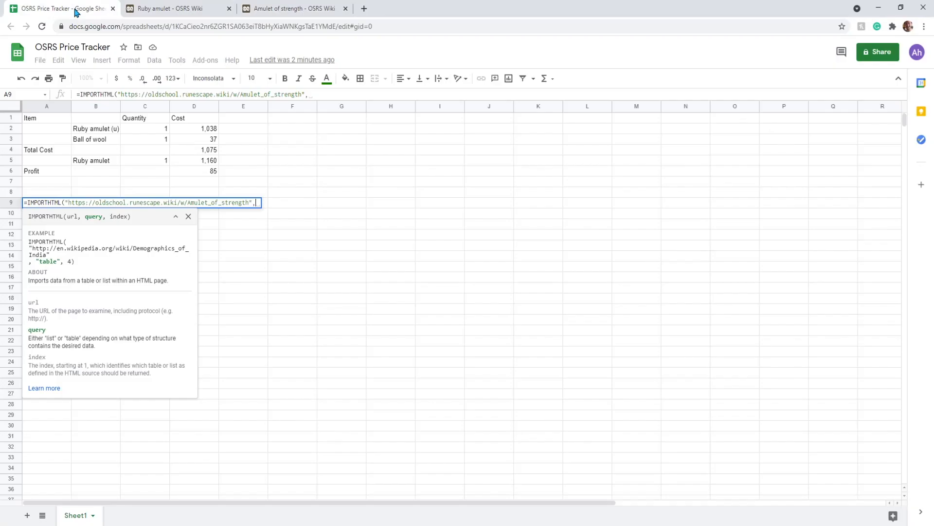
pyautogui.click(76, 14)
pyautogui.write('"table"')
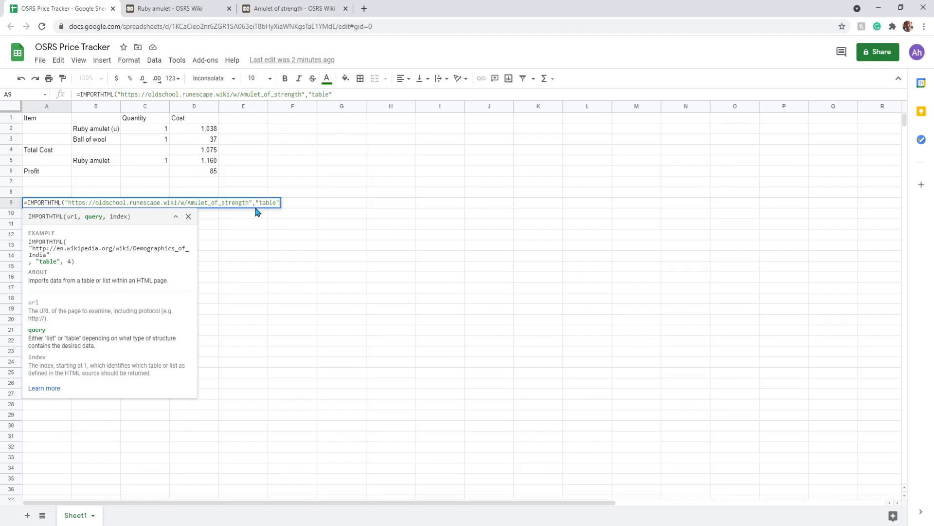
pyautogui.write(',')
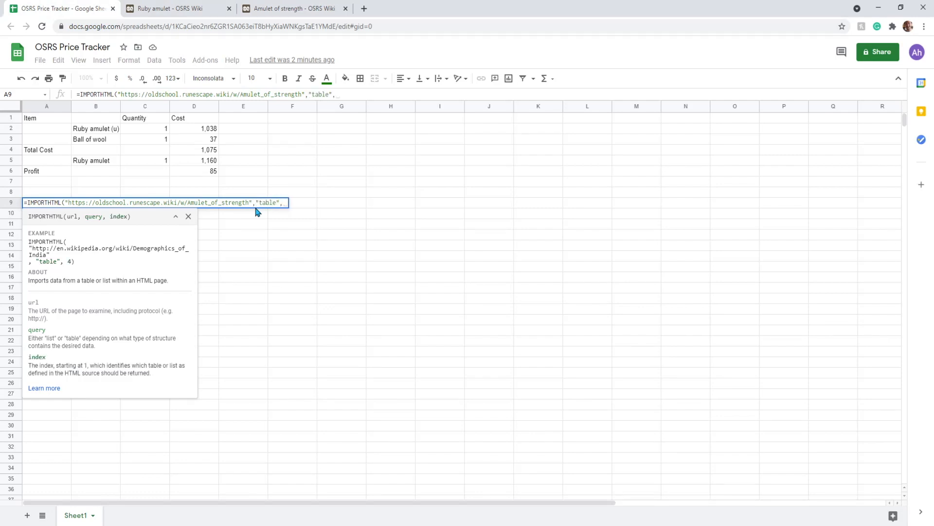
pyautogui.write('3')
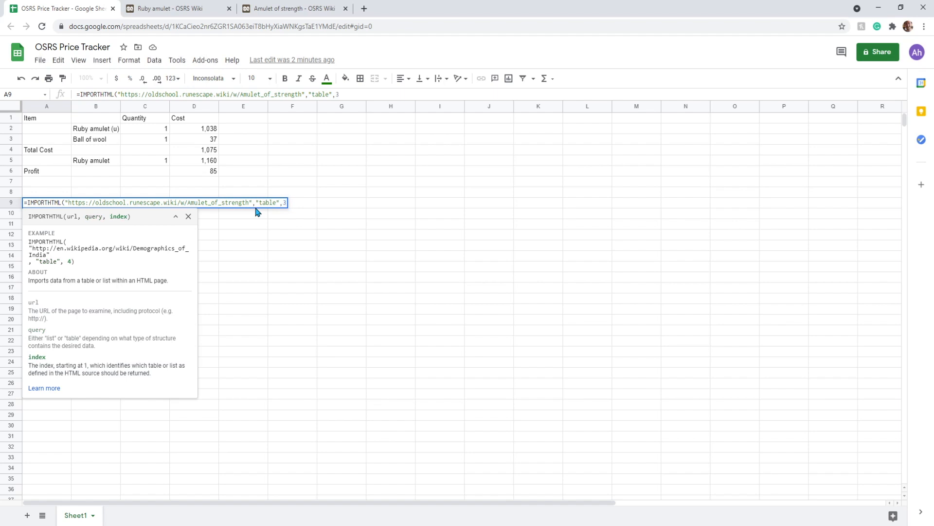
pyautogui.write(')')
pyautogui.press('Return')
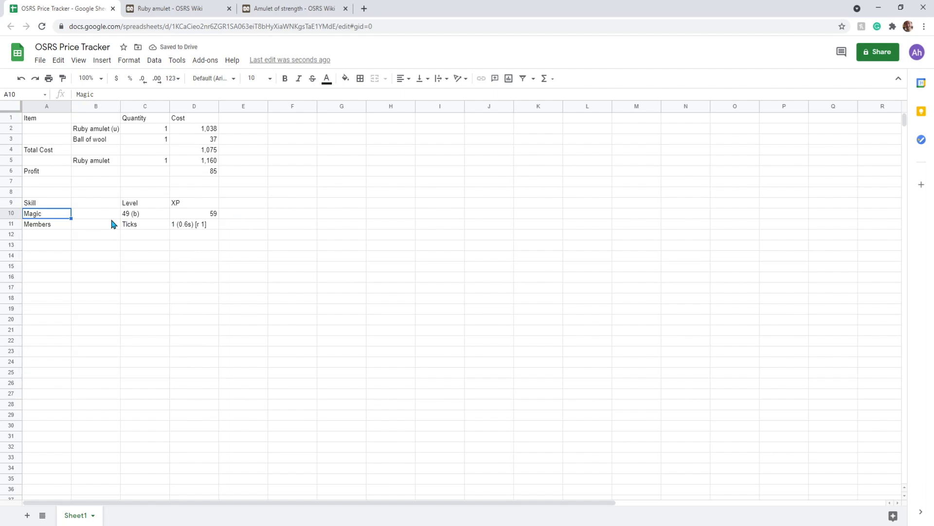
pyautogui.doubleClick(69, 203)
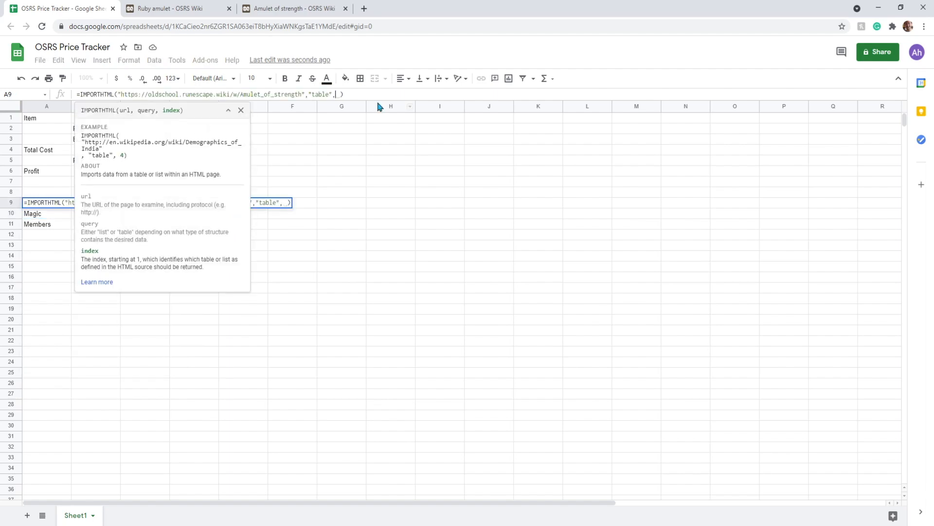
pyautogui.press('Return')
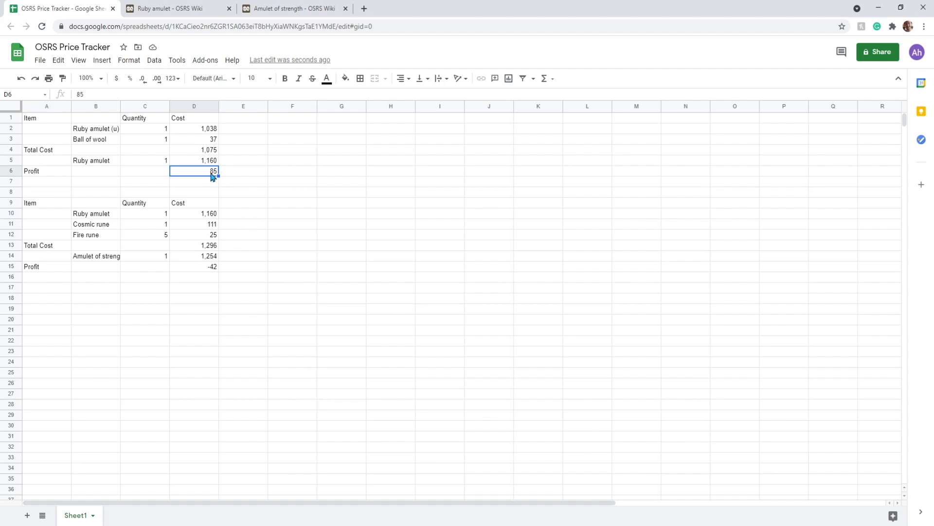
# Add a conditional format rule to the Ruby amulet profit cell D6 for values greater than 0.
pyautogui.click(127, 61)
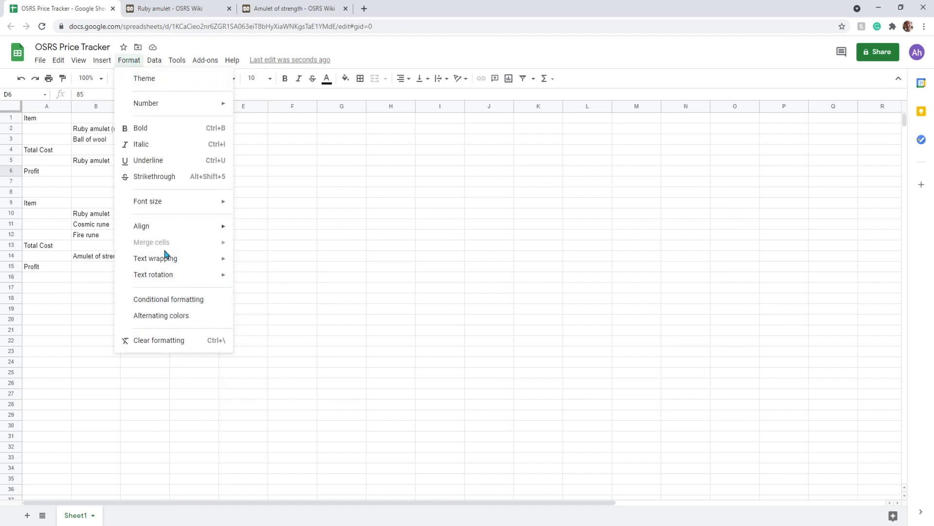
pyautogui.click(146, 302)
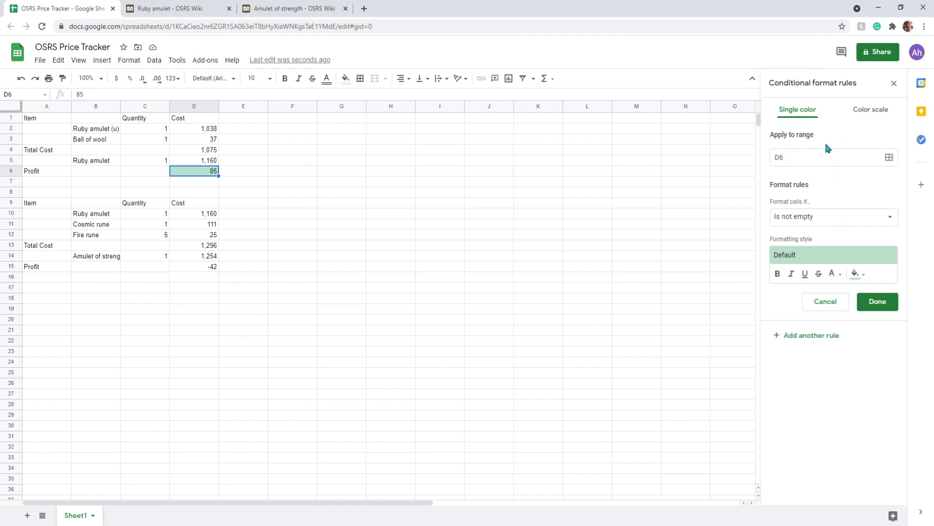
pyautogui.click(812, 217)
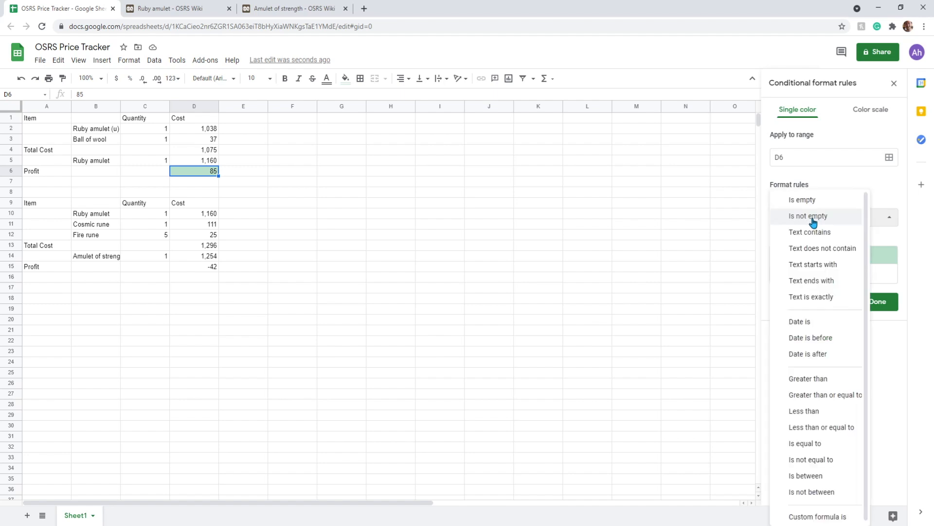
pyautogui.click(827, 379)
pyautogui.click(793, 240)
pyautogui.write('0')
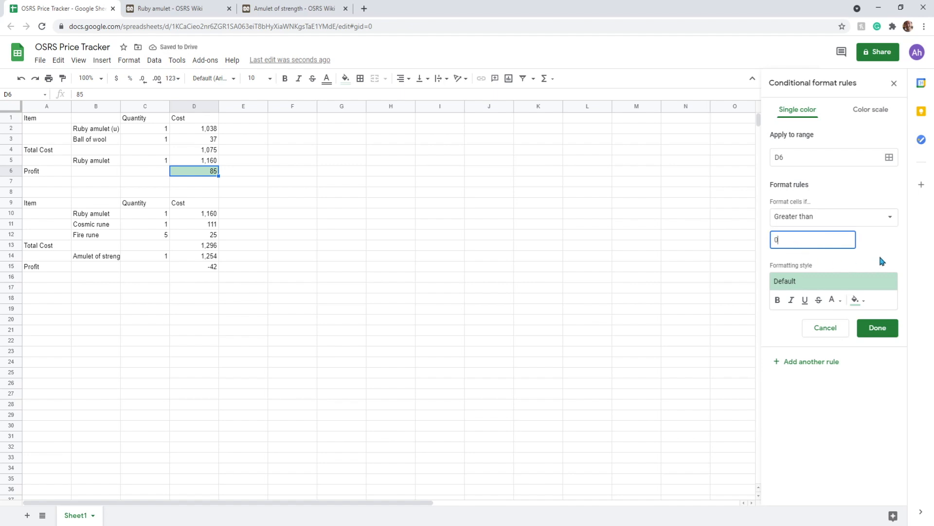
# Give the D6 rule a light green fill and save it.
pyautogui.click(861, 302)
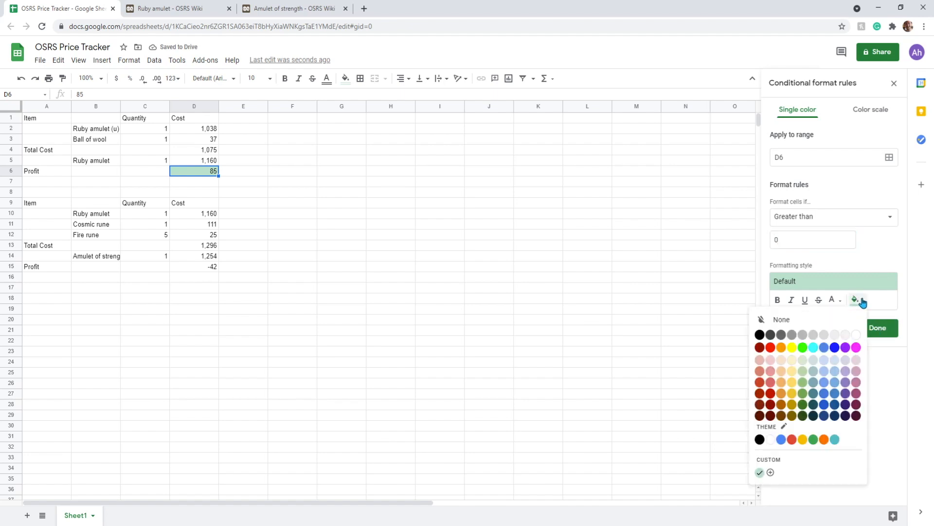
pyautogui.click(803, 381)
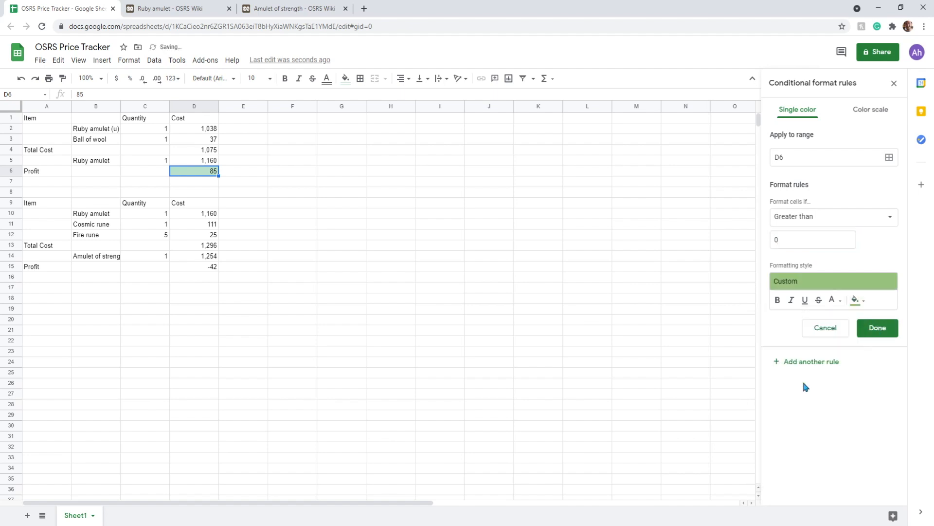
pyautogui.click(854, 301)
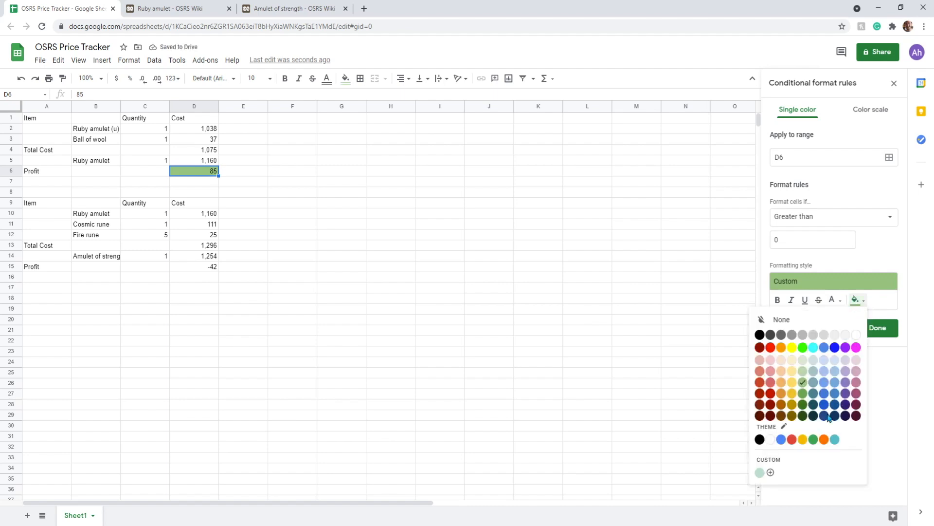
pyautogui.click(803, 381)
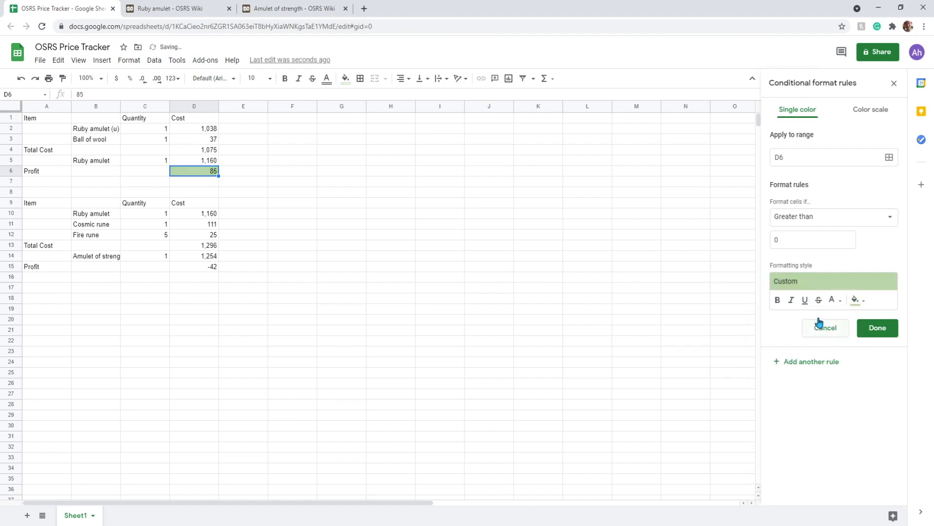
pyautogui.click(881, 329)
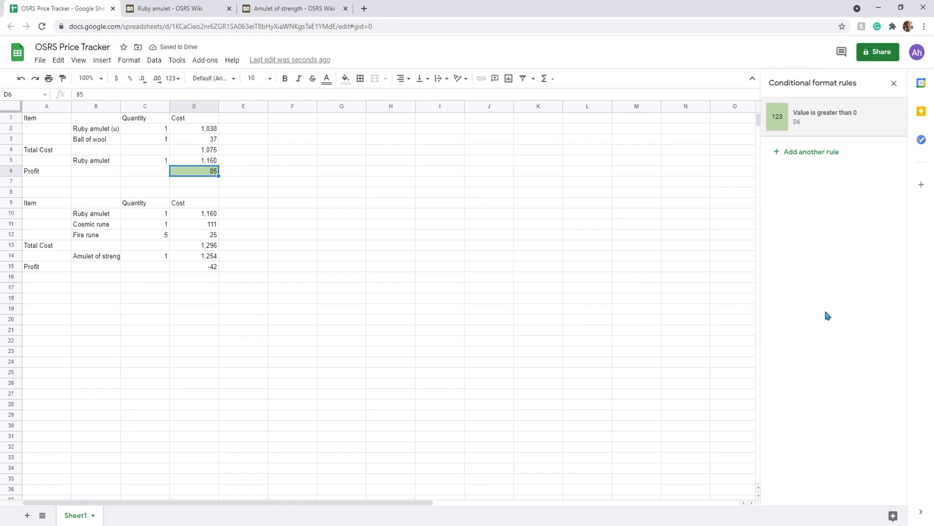
# Add a conditional format rule to the Amulet of strength profit cell D15 for values less than 0.
pyautogui.click(206, 269)
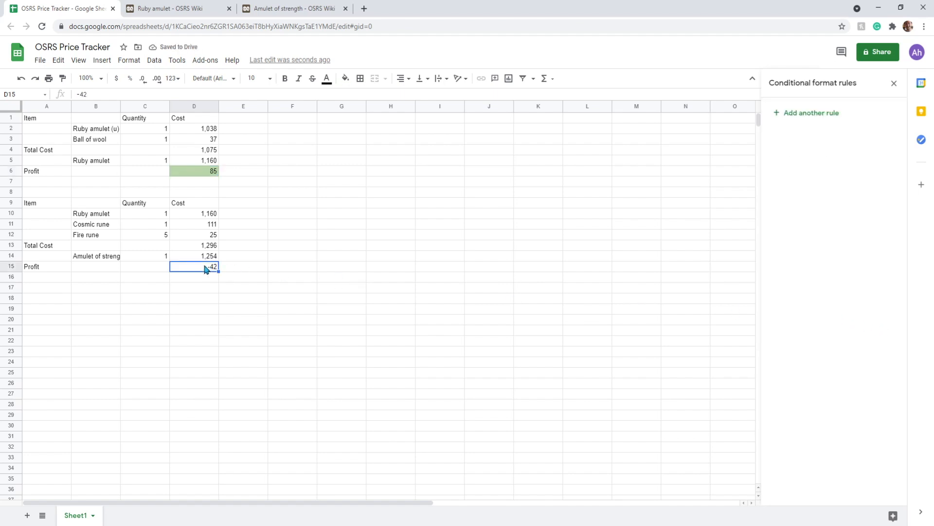
pyautogui.click(129, 59)
pyautogui.click(206, 300)
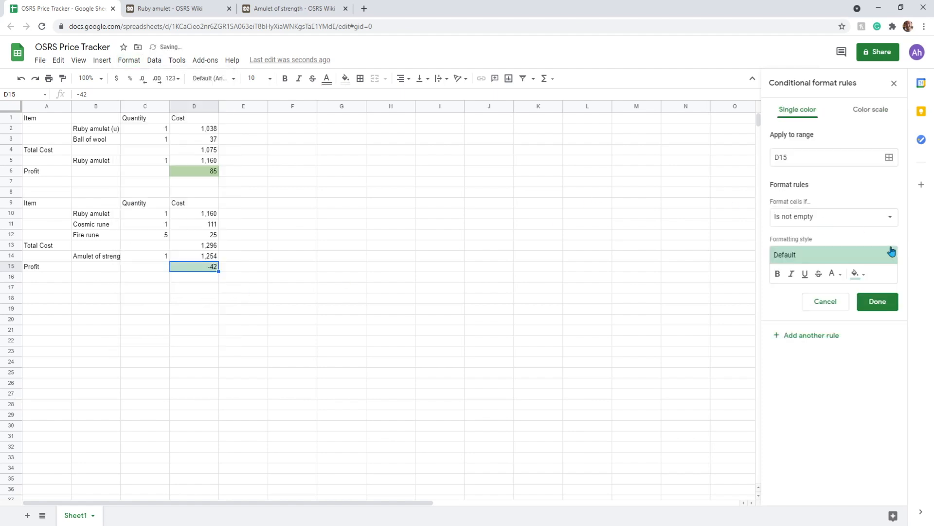
pyautogui.click(842, 219)
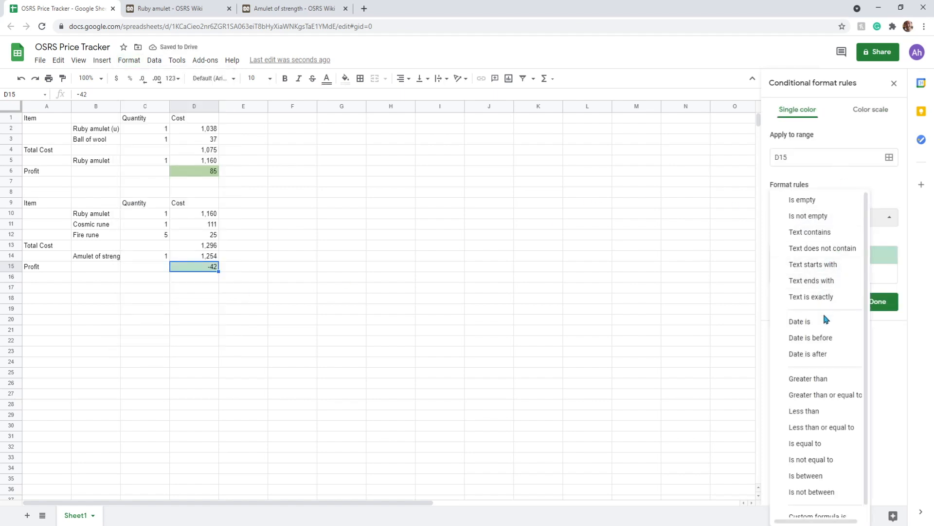
pyautogui.click(843, 415)
pyautogui.click(808, 234)
pyautogui.write('0')
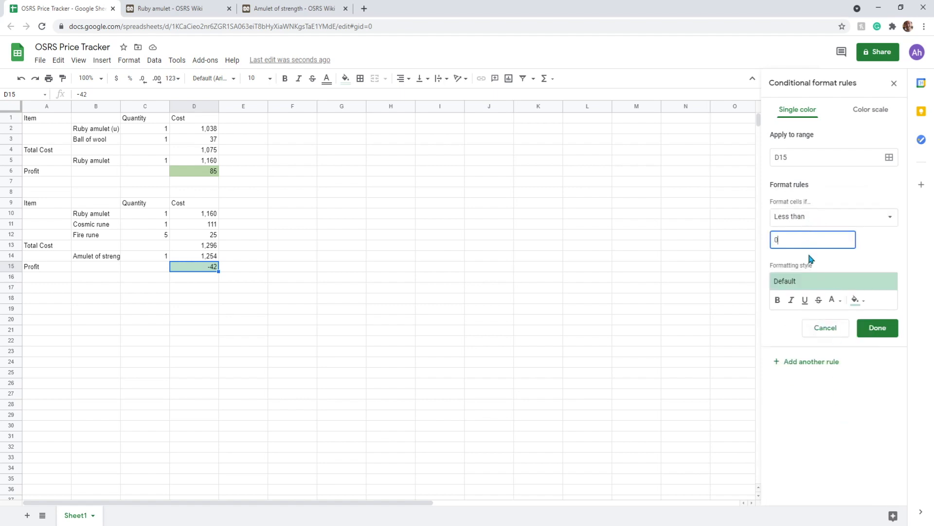
# Give the D15 rule a light red fill and save it.
pyautogui.click(861, 302)
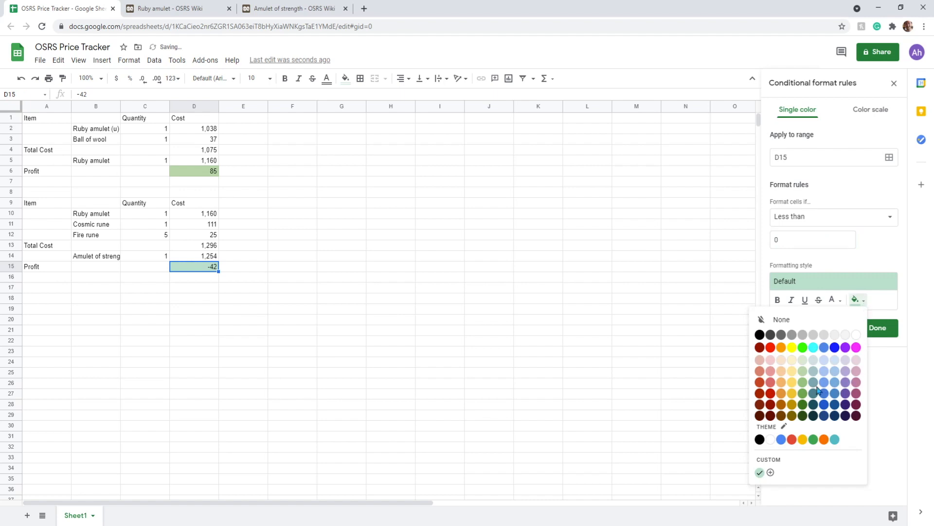
pyautogui.click(771, 382)
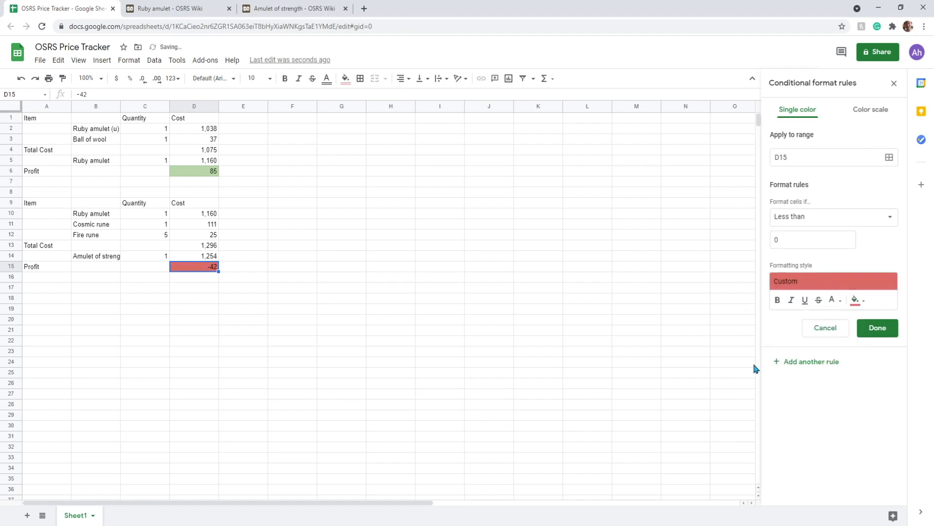
pyautogui.click(859, 304)
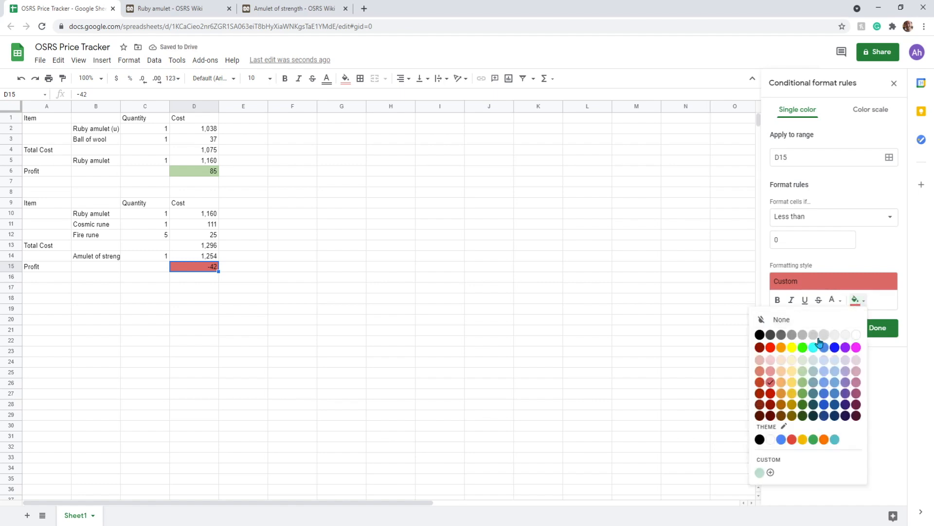
pyautogui.click(771, 375)
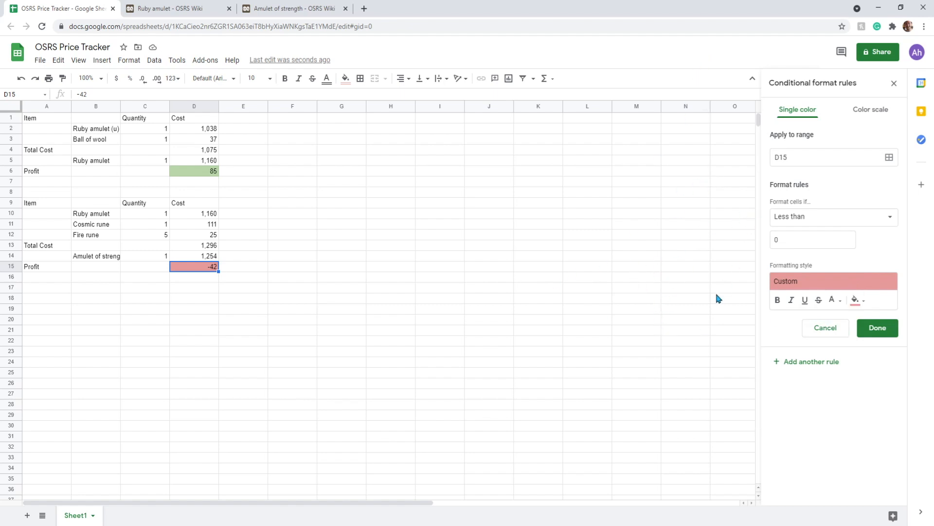
pyautogui.click(877, 327)
pyautogui.click(391, 235)
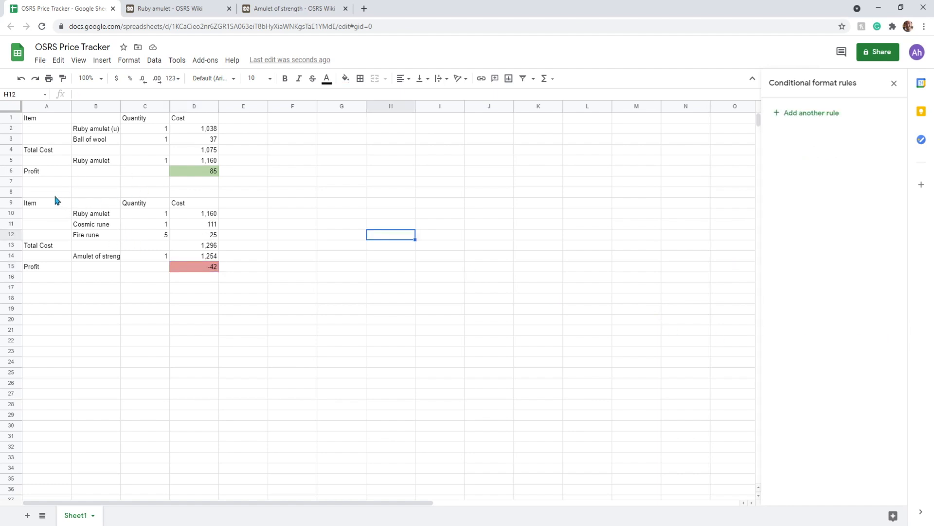
# Add a bottom border to cells A8:D8 to separate the two item tables.
pyautogui.moveTo(47, 188); pyautogui.dragTo(192, 196)
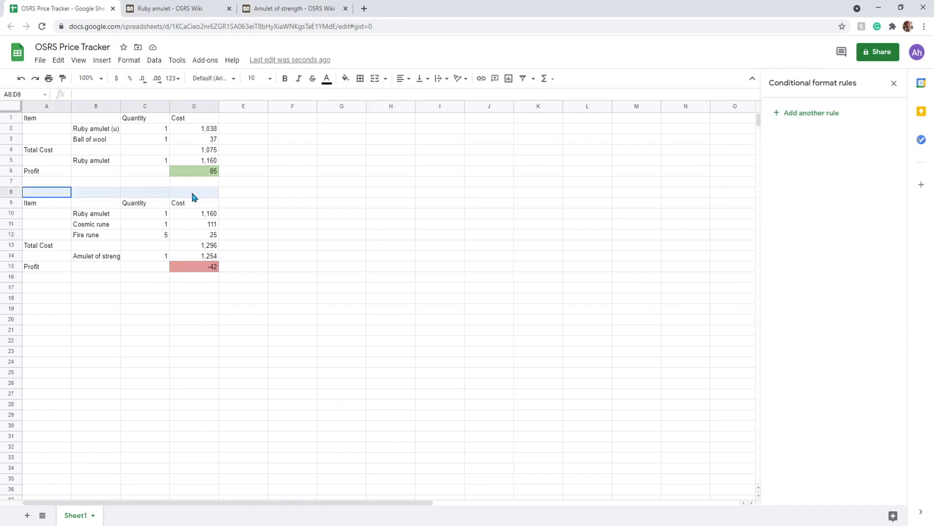
pyautogui.click(360, 81)
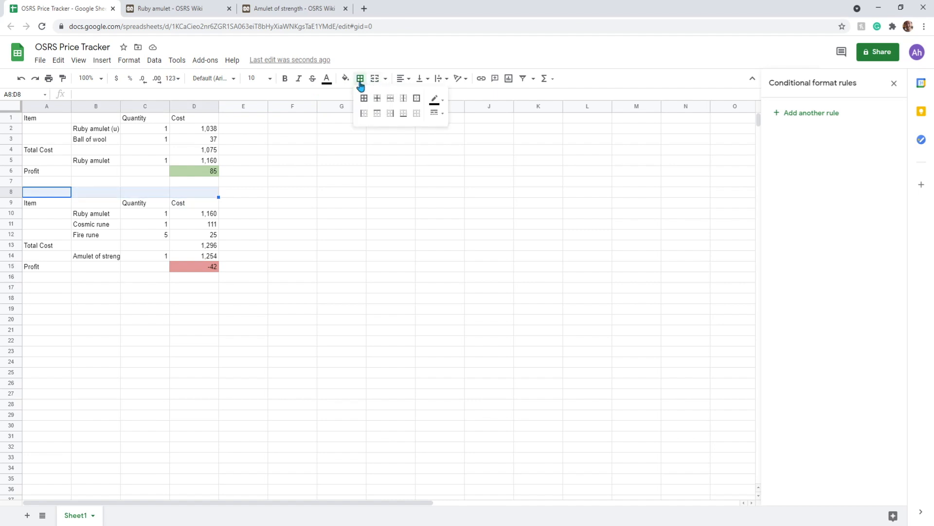
pyautogui.click(404, 113)
pyautogui.click(294, 236)
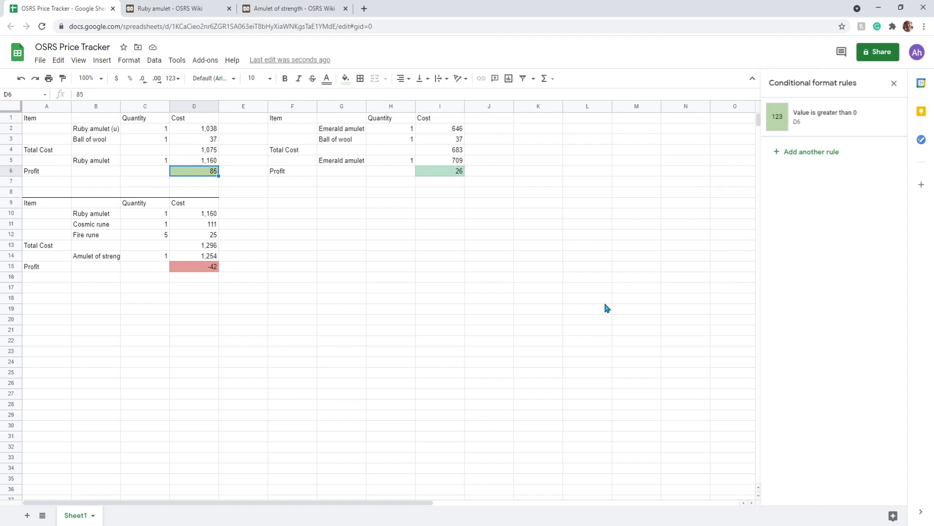
# Open the data range of the greater-than-0 conditional format rule on D6 for editing.
pyautogui.click(826, 117)
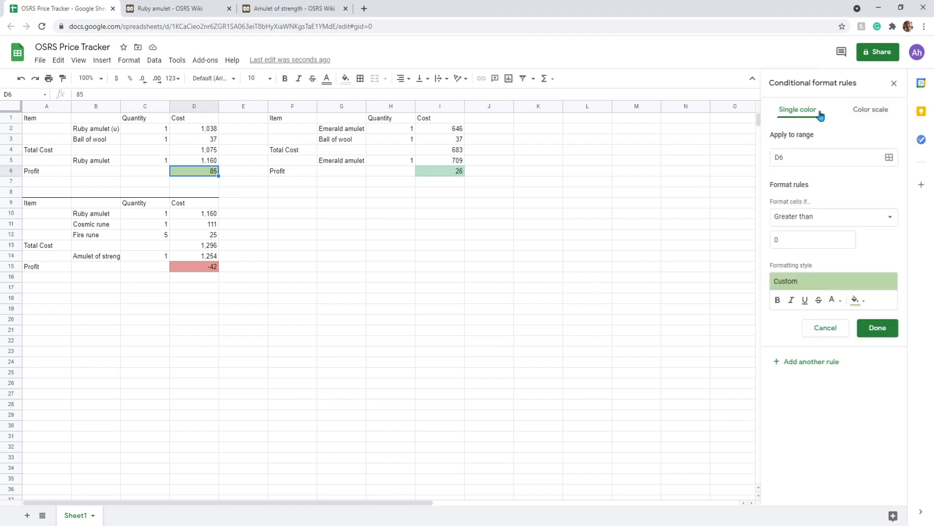
pyautogui.click(893, 163)
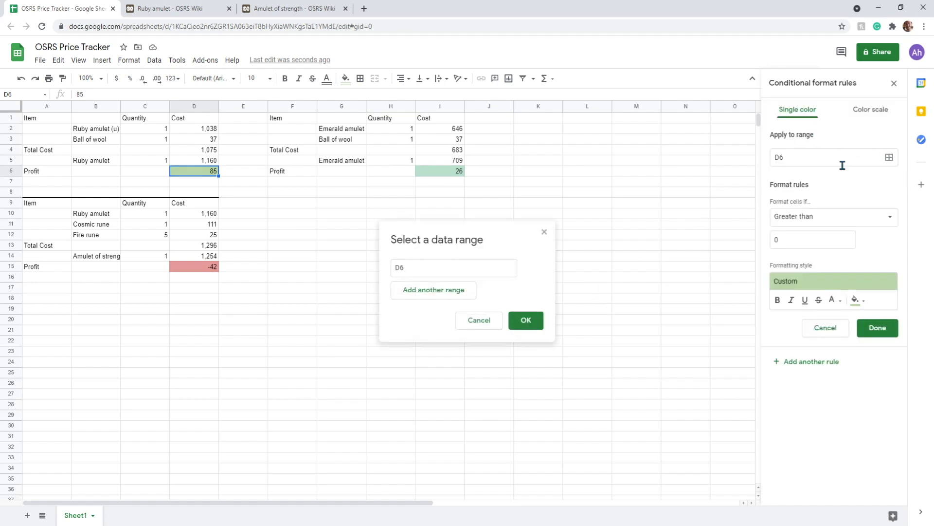
pyautogui.click(194, 106)
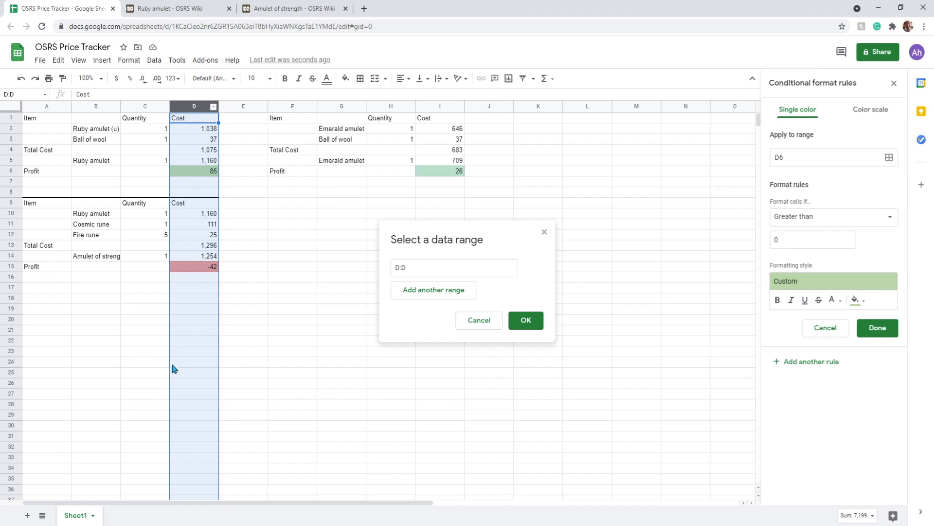
pyautogui.click(10, 149)
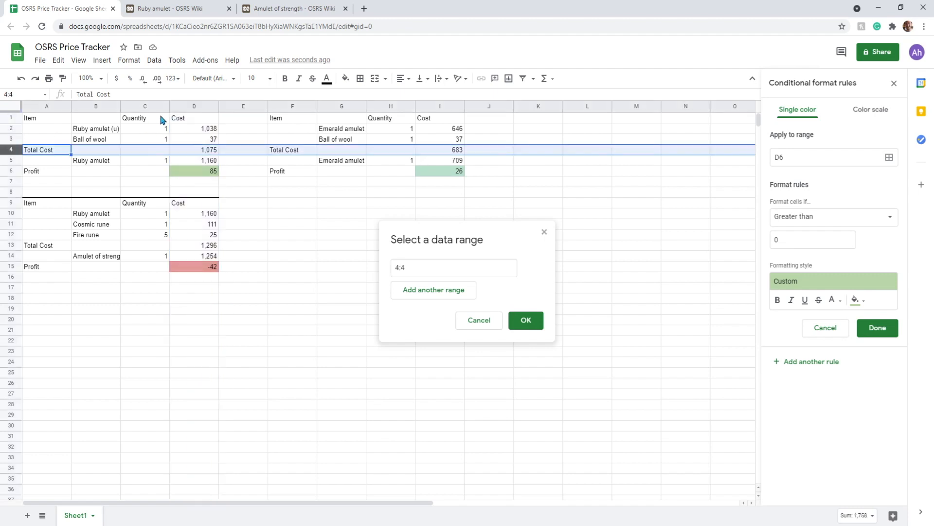
pyautogui.click(239, 106)
pyautogui.click(147, 107)
pyautogui.click(195, 106)
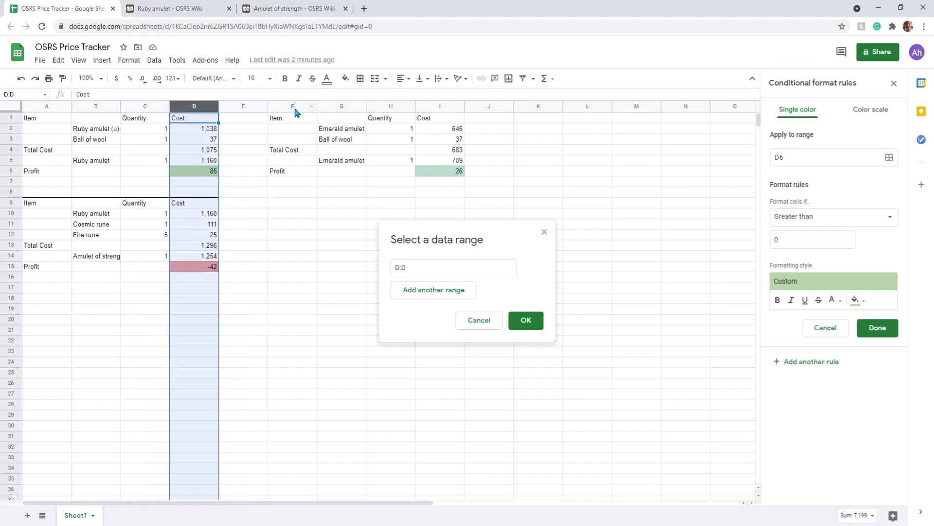
pyautogui.rightClick(305, 108)
pyautogui.click(243, 106)
pyautogui.click(200, 106)
pyautogui.click(207, 172)
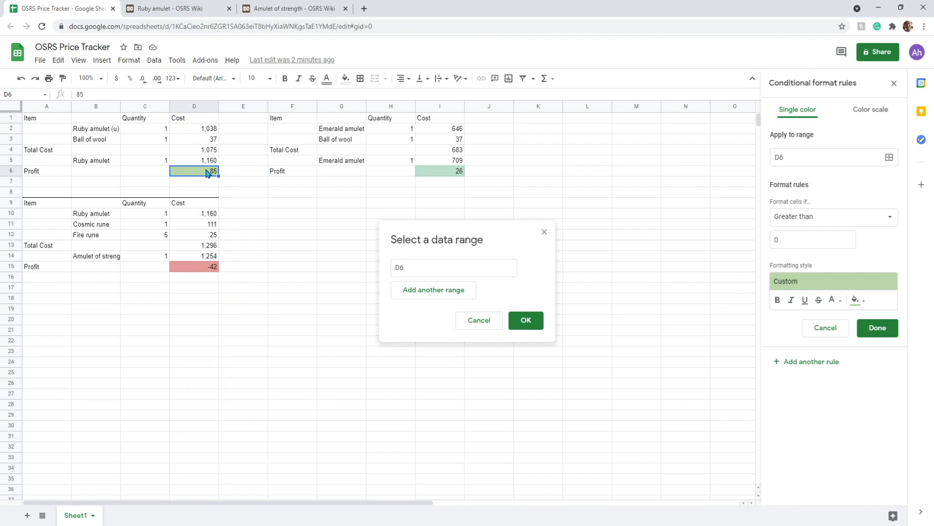
pyautogui.keyDown('shift'); pyautogui.click(205, 271); pyautogui.keyUp('shift')
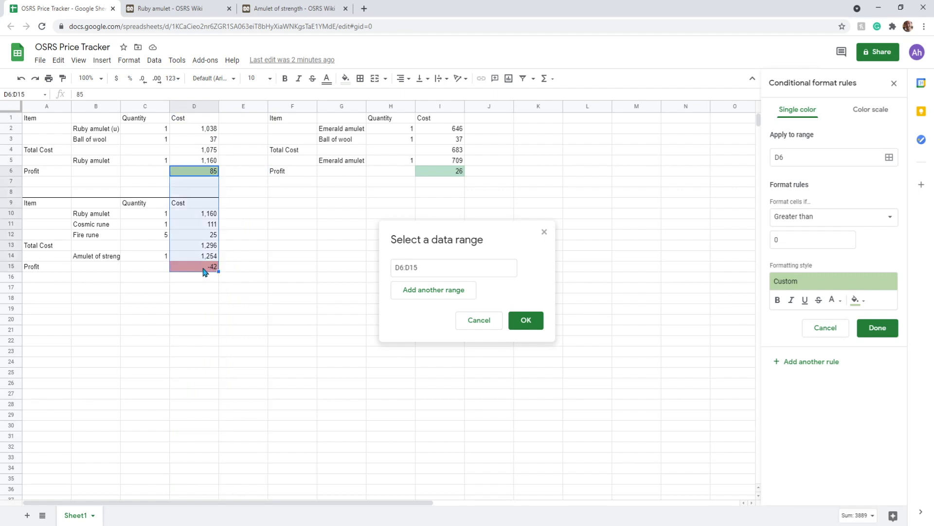
# Apply the greater-than-0 rule to both profit cells, D6 and D15, and save it.
pyautogui.click(207, 173)
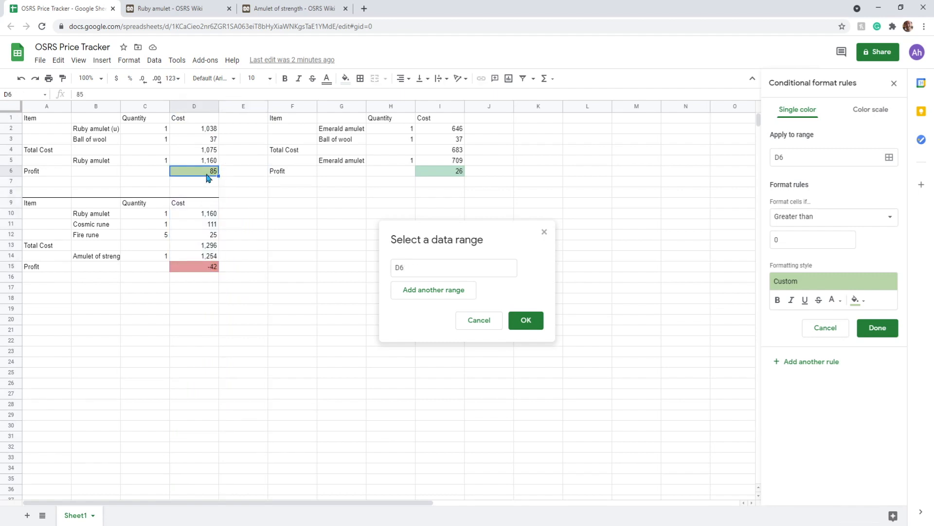
pyautogui.keyDown('ctrl'); pyautogui.click(201, 271); pyautogui.keyUp('ctrl')
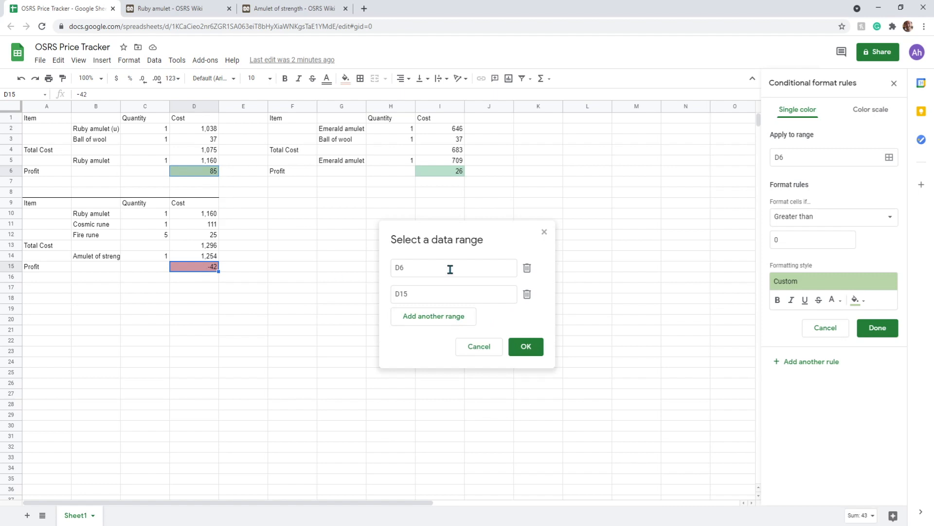
pyautogui.click(527, 347)
pyautogui.click(875, 326)
# Compare the conditional format rules attached to profit cells D15 and D6.
pyautogui.click(325, 256)
pyautogui.click(203, 268)
pyautogui.click(206, 172)
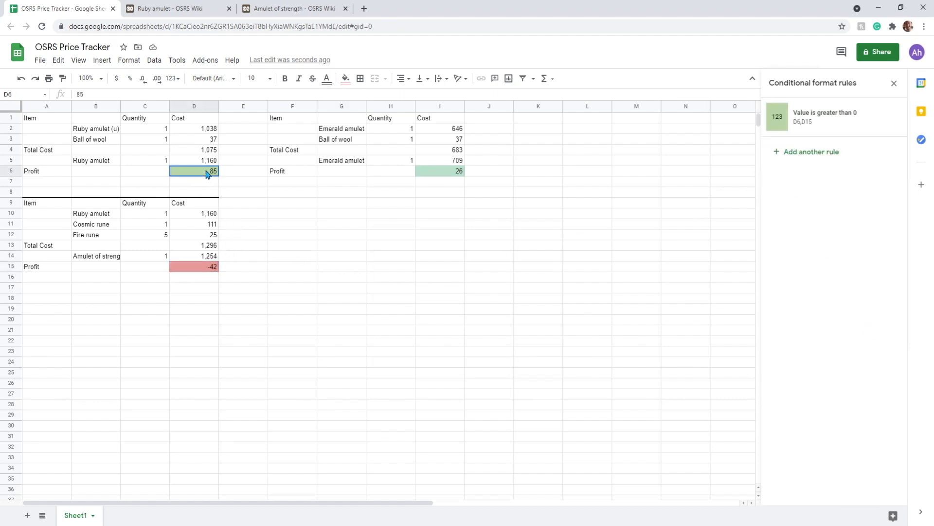
pyautogui.click(199, 264)
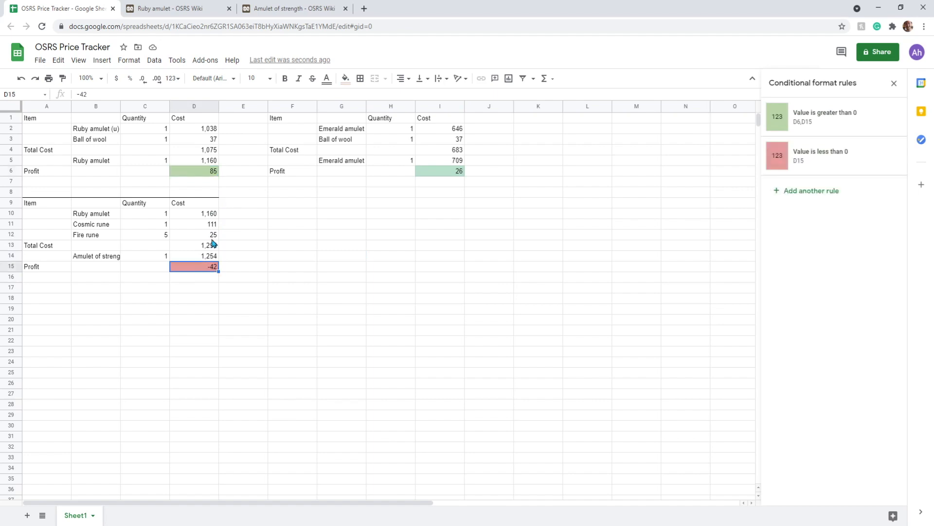
pyautogui.click(200, 174)
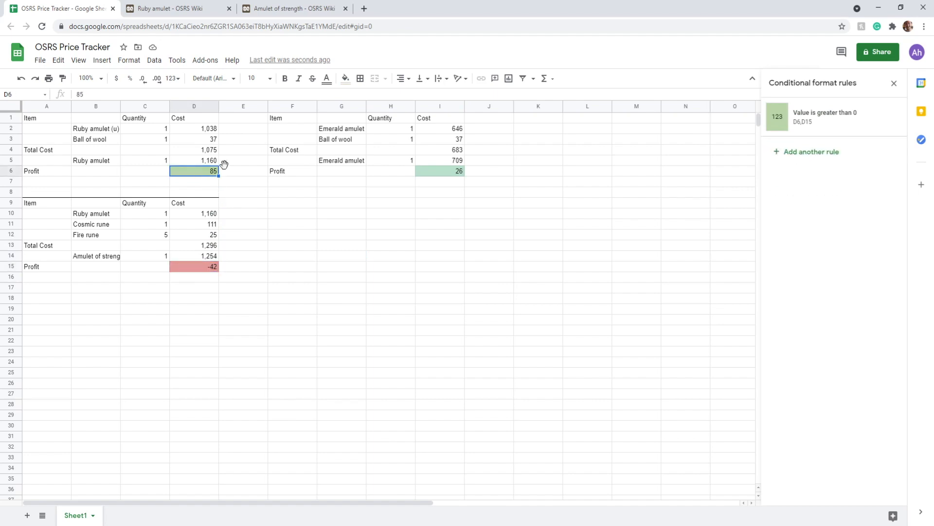
# Extend the less-than-0 rule on D15 to also cover the Ruby amulet profit cell D6, and save it.
pyautogui.click(201, 270)
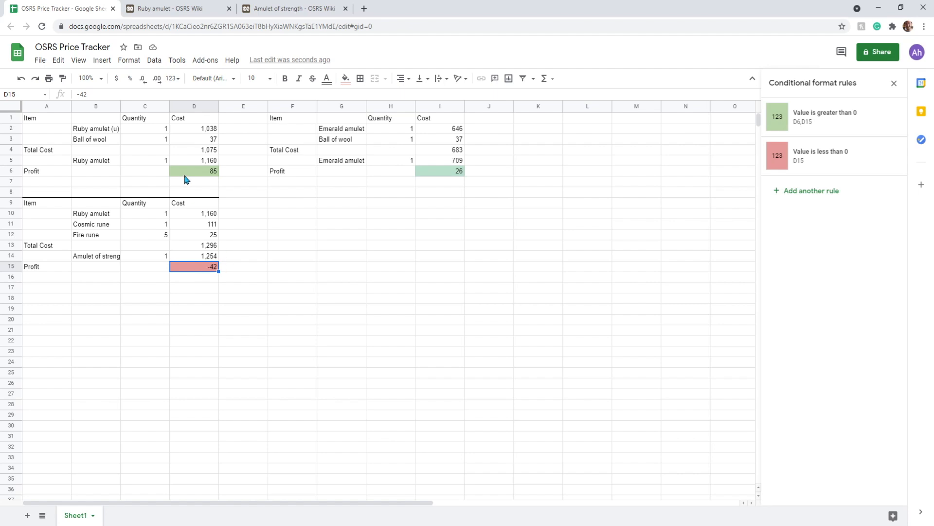
pyautogui.click(845, 153)
pyautogui.click(889, 156)
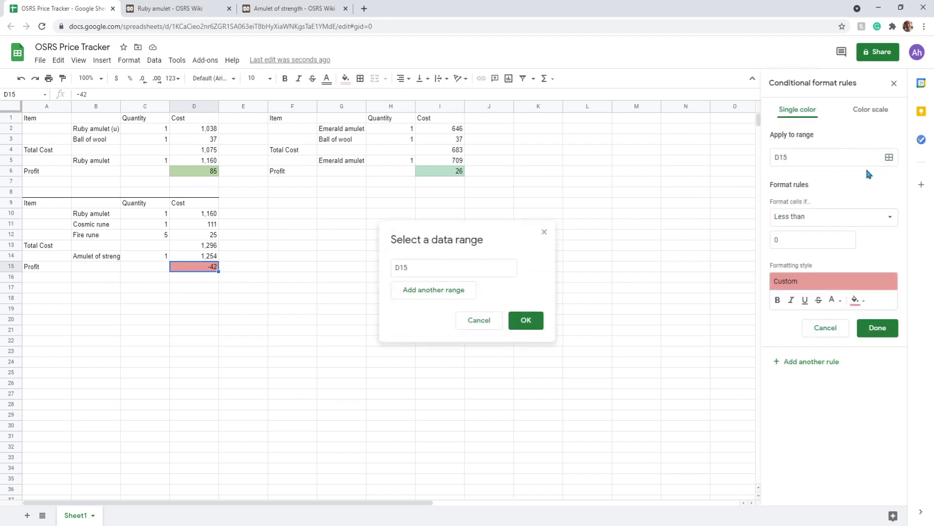
pyautogui.keyDown('ctrl'); pyautogui.click(200, 175); pyautogui.keyUp('ctrl')
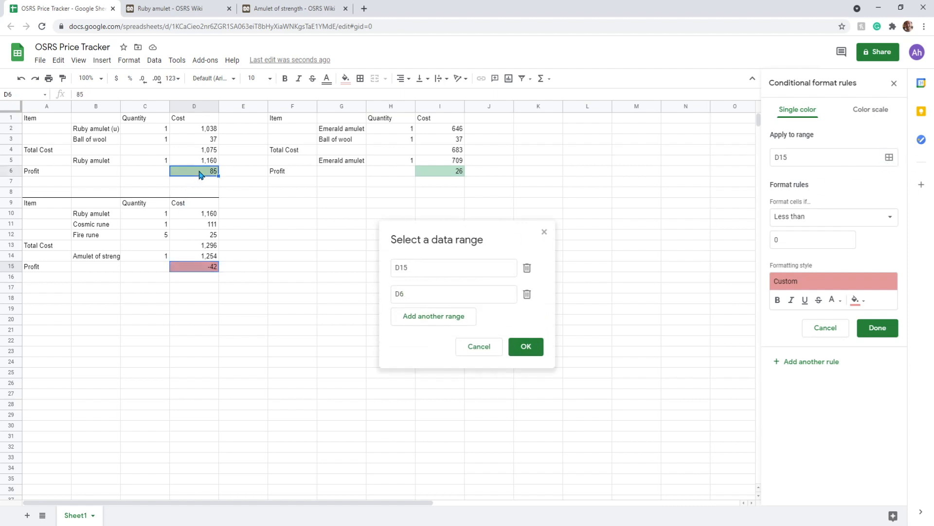
pyautogui.click(526, 346)
pyautogui.click(893, 326)
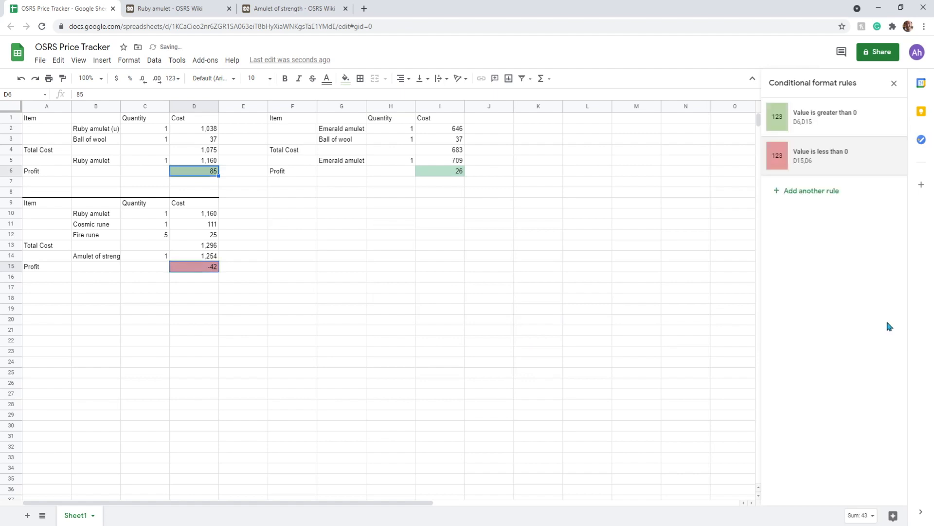
pyautogui.click(227, 236)
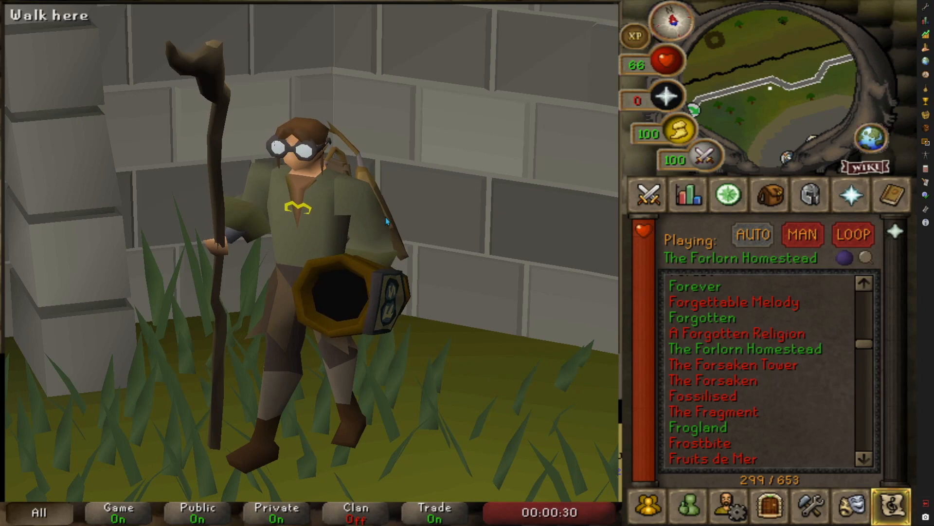
pyautogui.moveTo(414, 216); pyautogui.dragTo(313, 198)
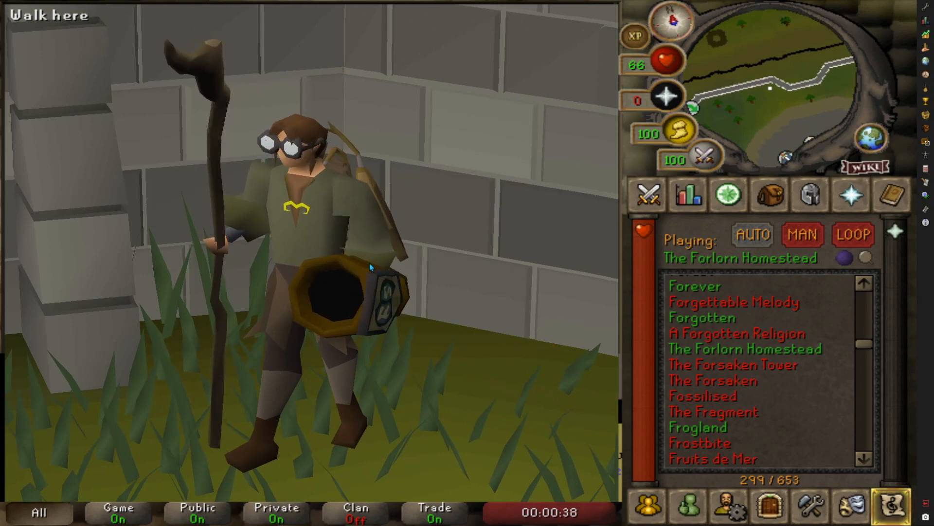
pyautogui.moveTo(374, 291); pyautogui.dragTo(256, 295)
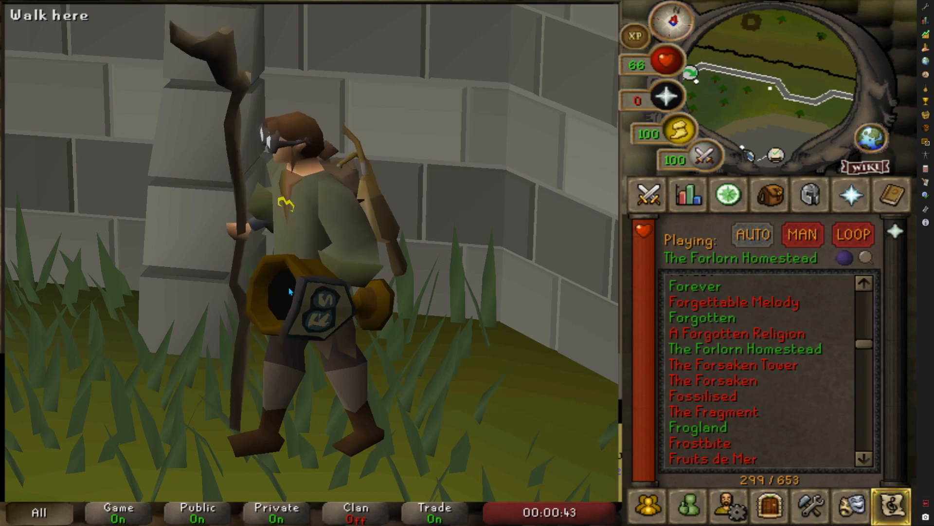
pyautogui.scroll(2, 290, 291)
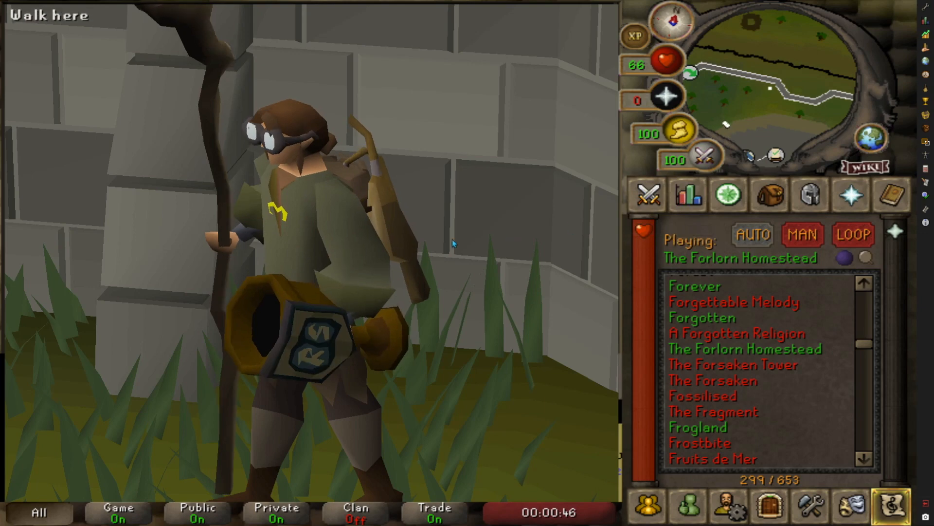
pyautogui.press('Right')
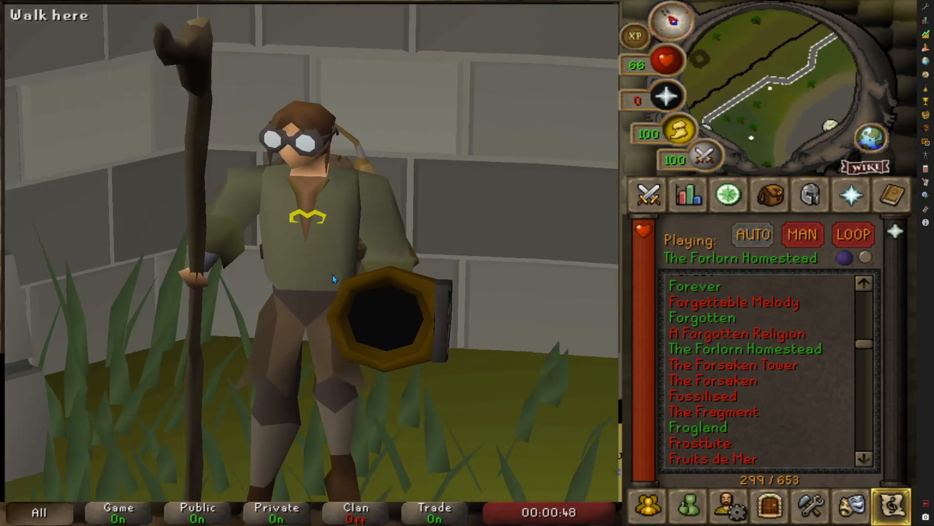
pyautogui.scroll(-2, 332, 276)
pyautogui.scroll(2, 334, 276)
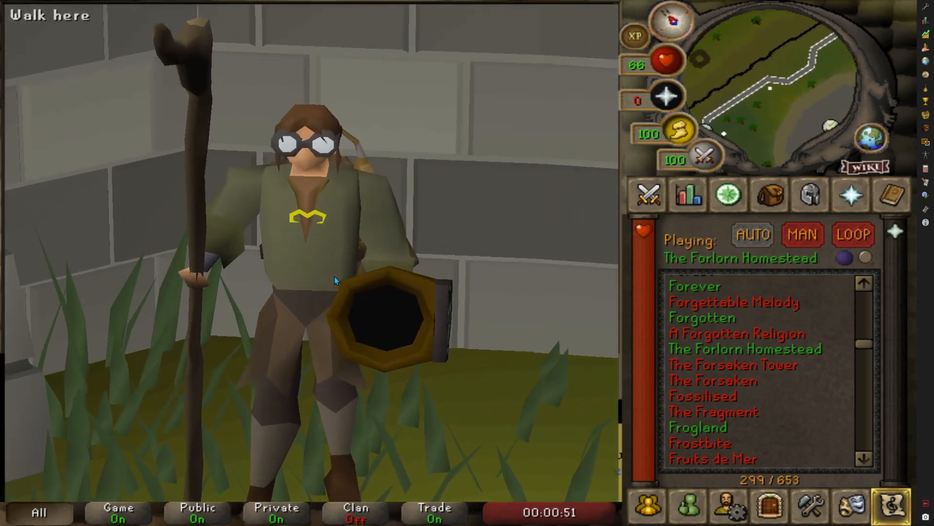
pyautogui.press('Right')
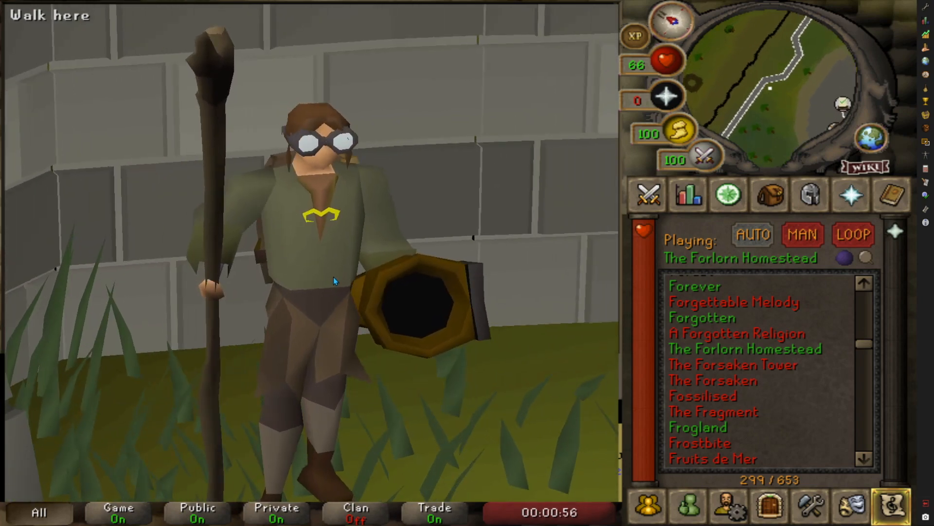
pyautogui.press('Left')
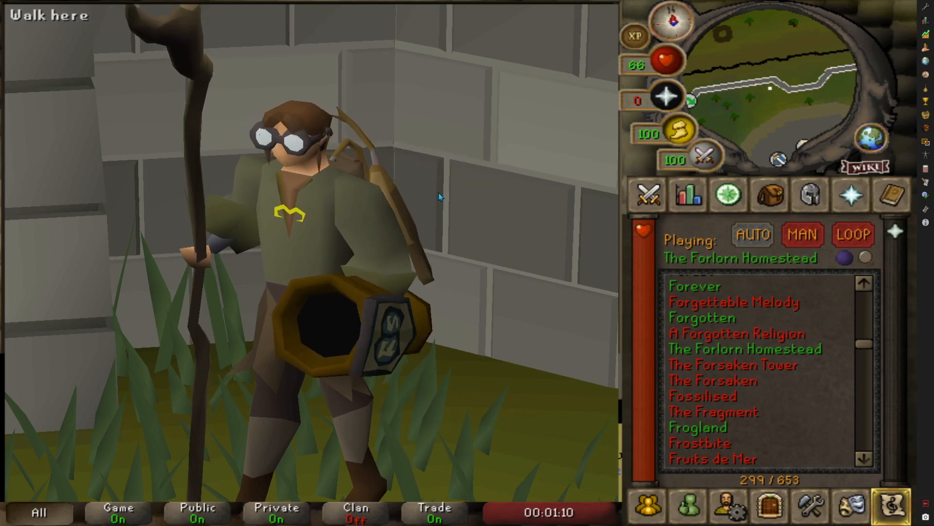
pyautogui.press('Left')
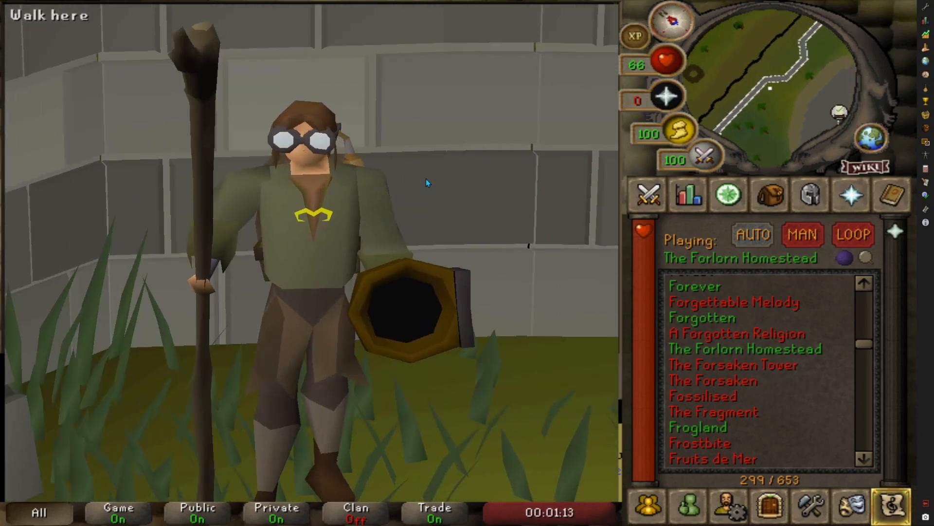
pyautogui.press('Right')
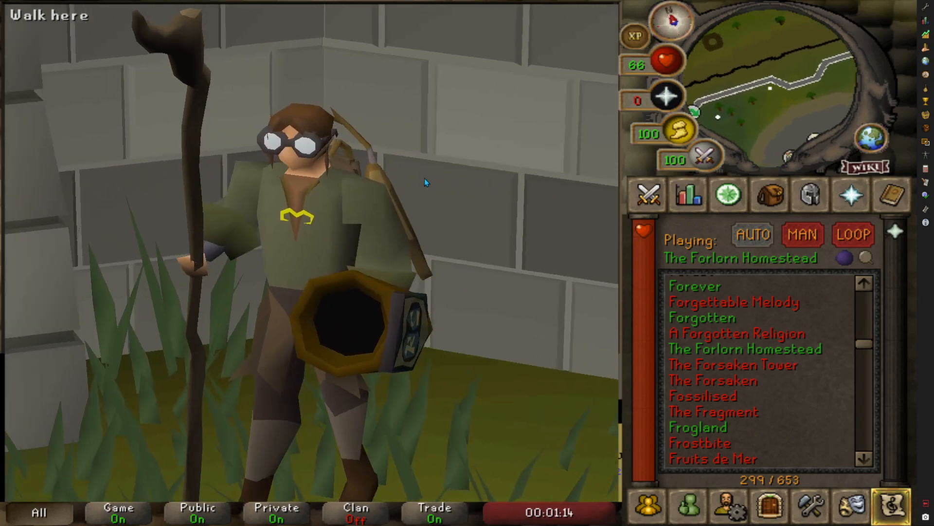
pyautogui.press('Left')
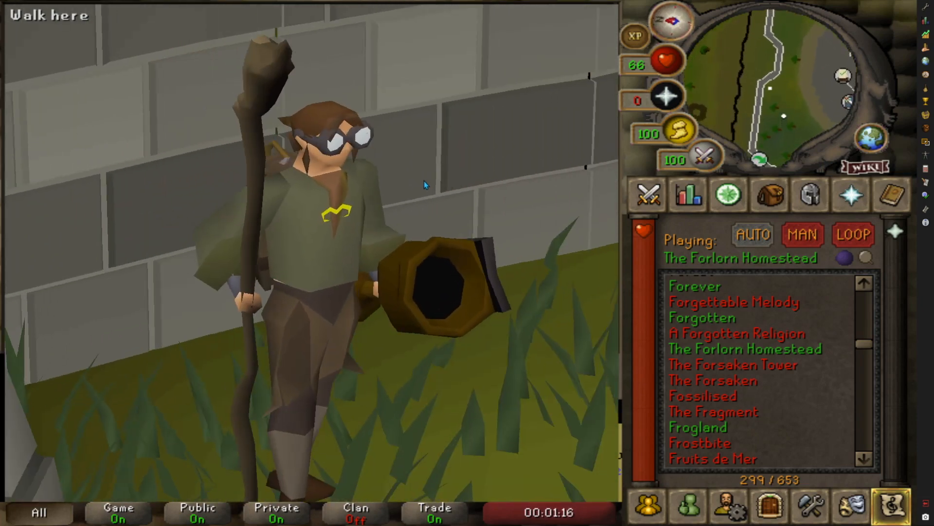
pyautogui.press('Right')
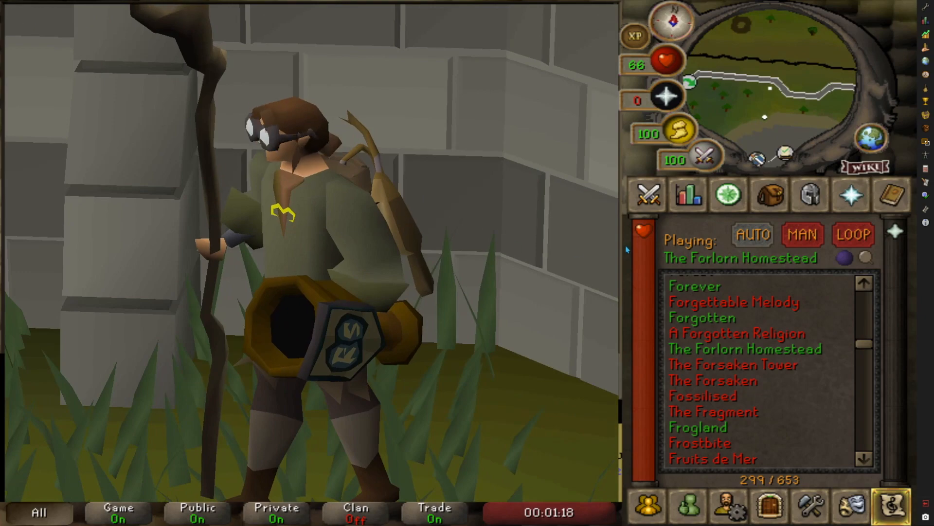
pyautogui.click(771, 195)
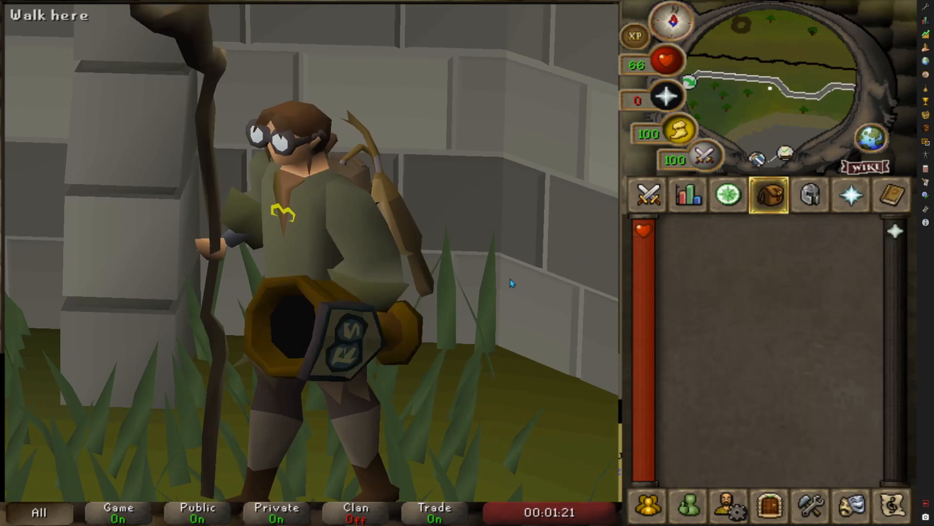
pyautogui.press('Left')
pyautogui.click(852, 505)
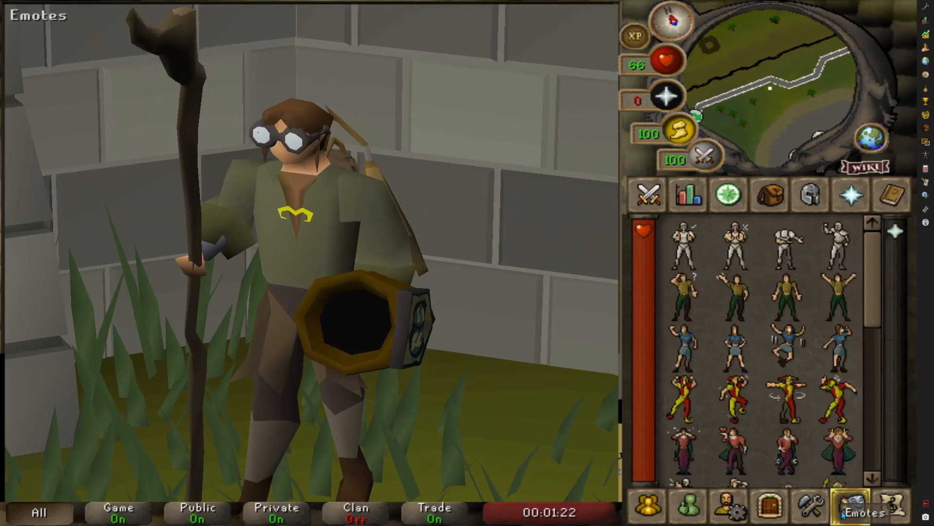